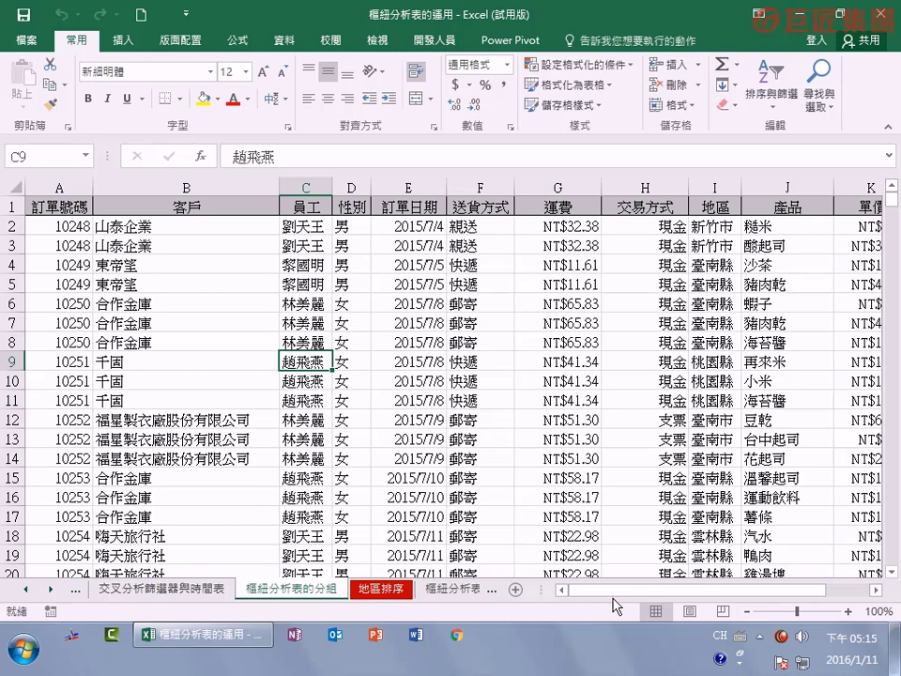
- Insert a PivotTable from the order data onto a new sheet
left_click_drag(618, 591, 692, 592)
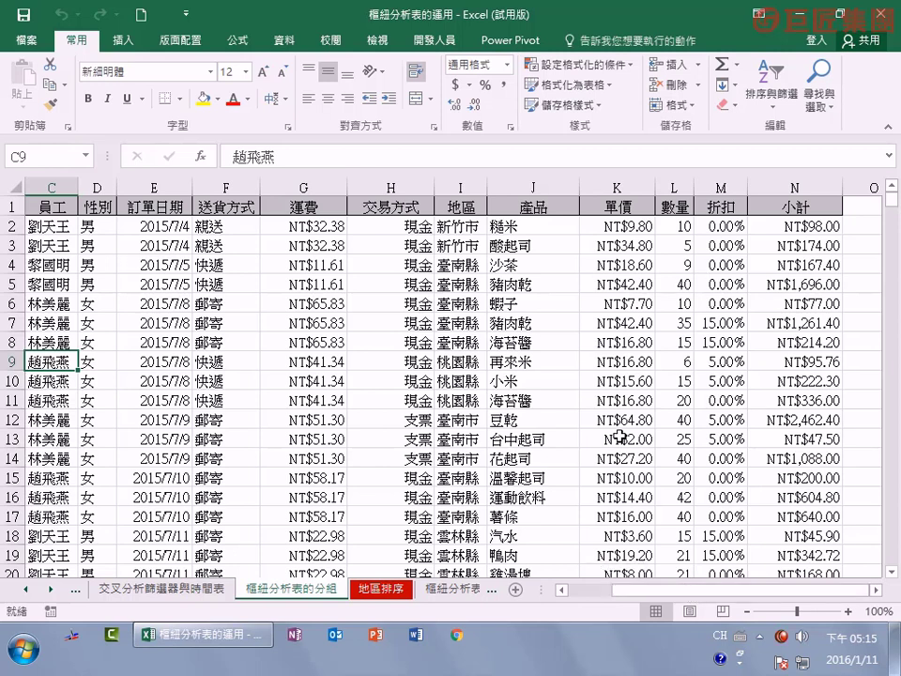
left_click(259, 396)
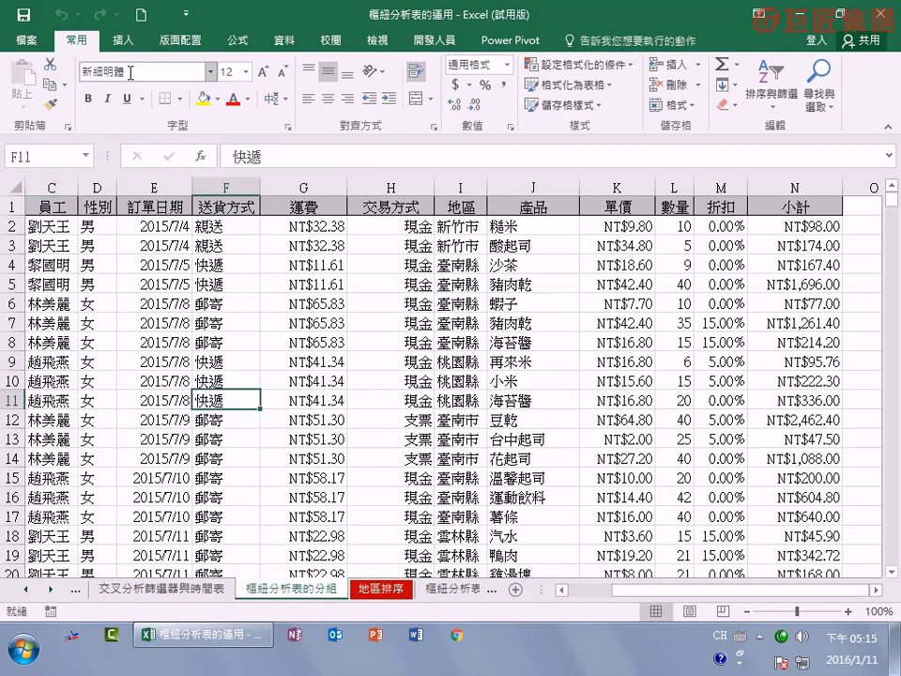
left_click(121, 40)
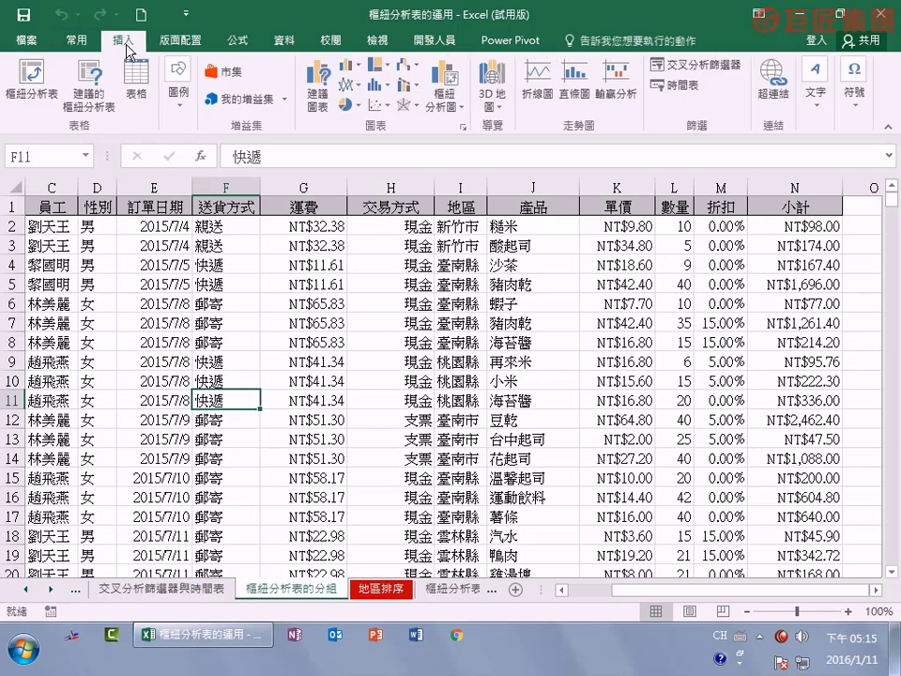
left_click(20, 77)
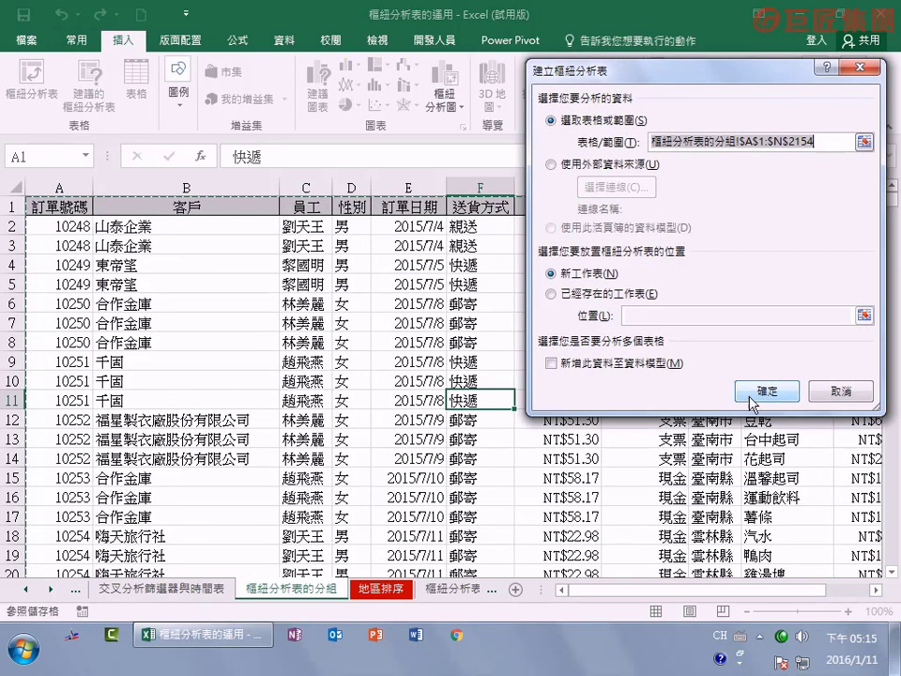
left_click(709, 391)
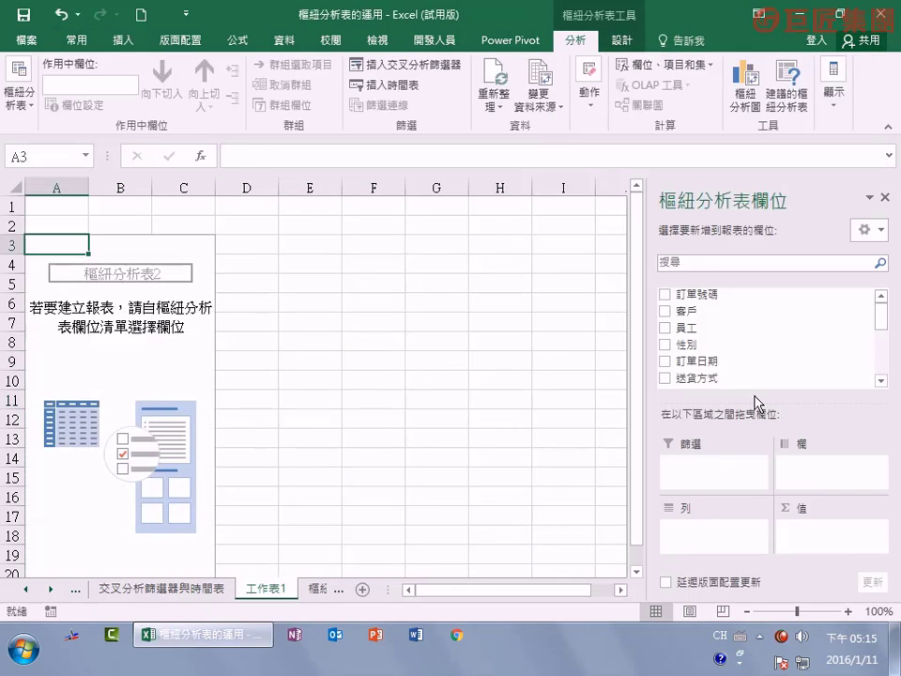
- Lay out the pivot to sum 小計, with 單價 as rows and 產品 as columns
mouse_move(881, 302)
left_mouse_down()
mouse_move(883, 336)
mouse_move(885, 312)
left_mouse_up()
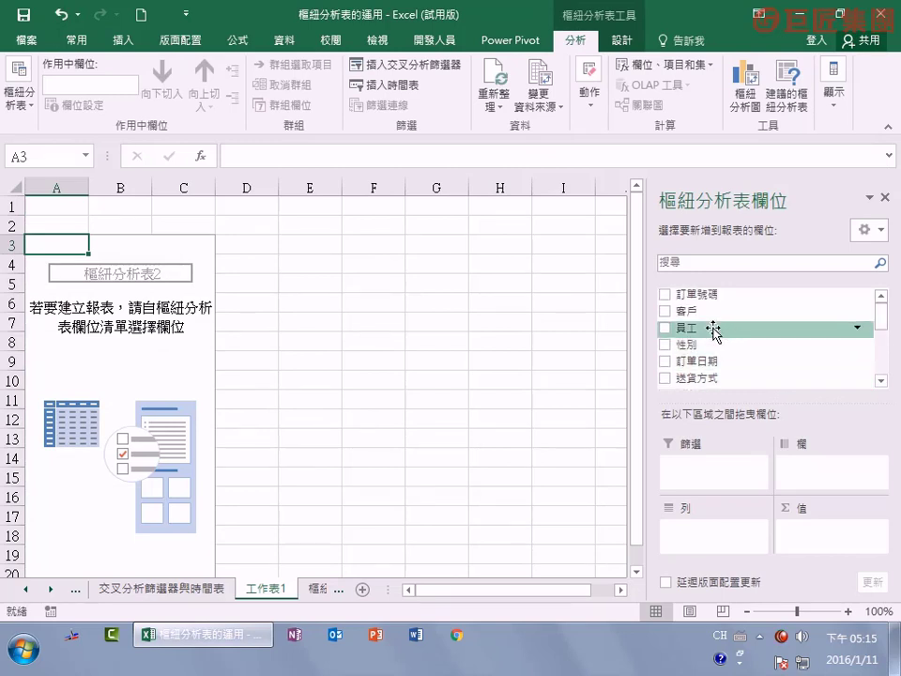
left_click_drag(885, 315, 886, 360)
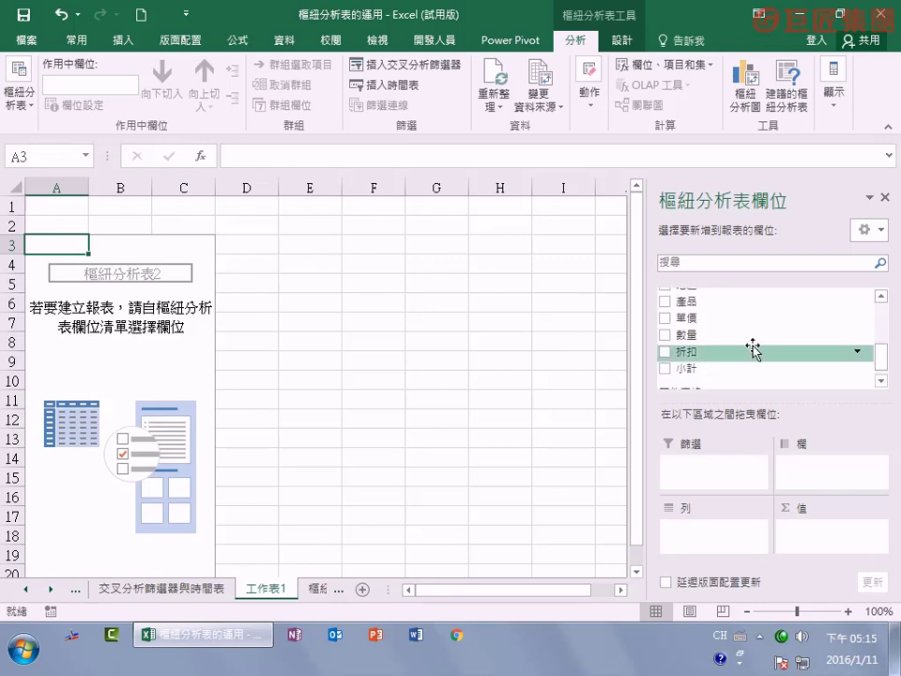
left_click_drag(695, 308, 710, 537)
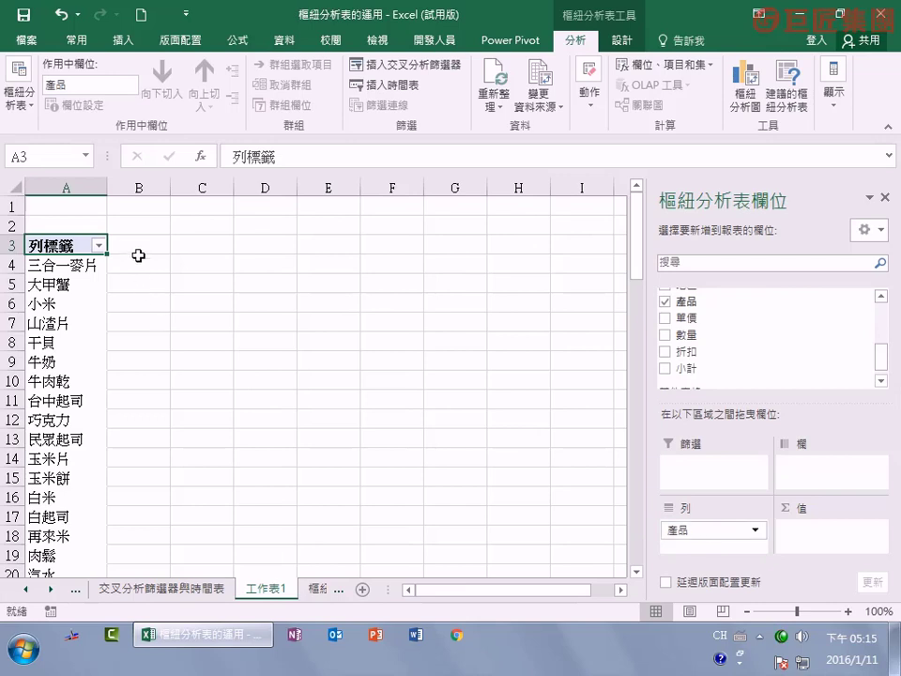
left_click_drag(887, 366, 881, 311)
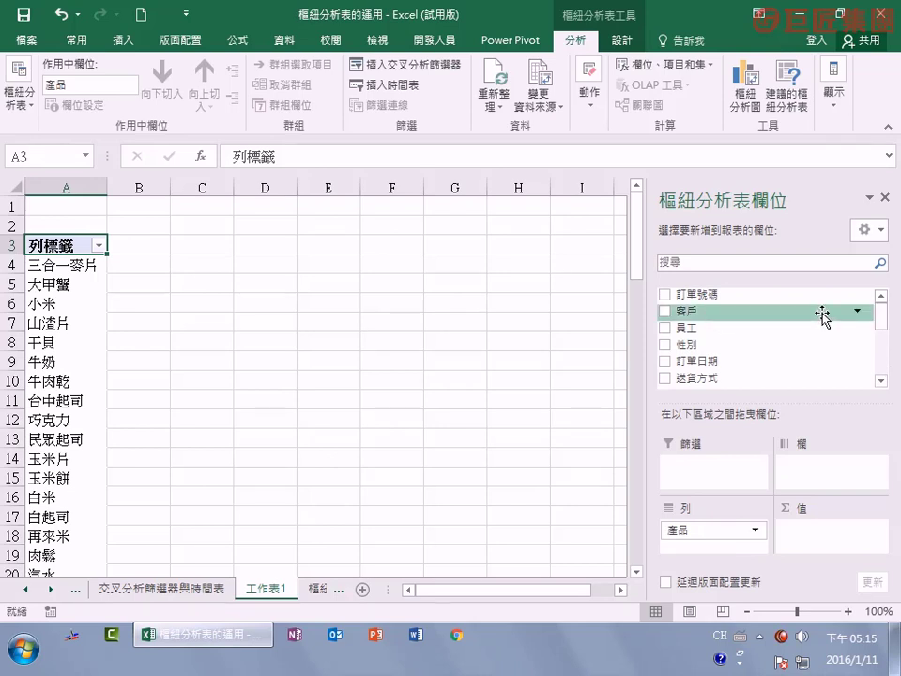
left_click_drag(881, 312, 881, 357)
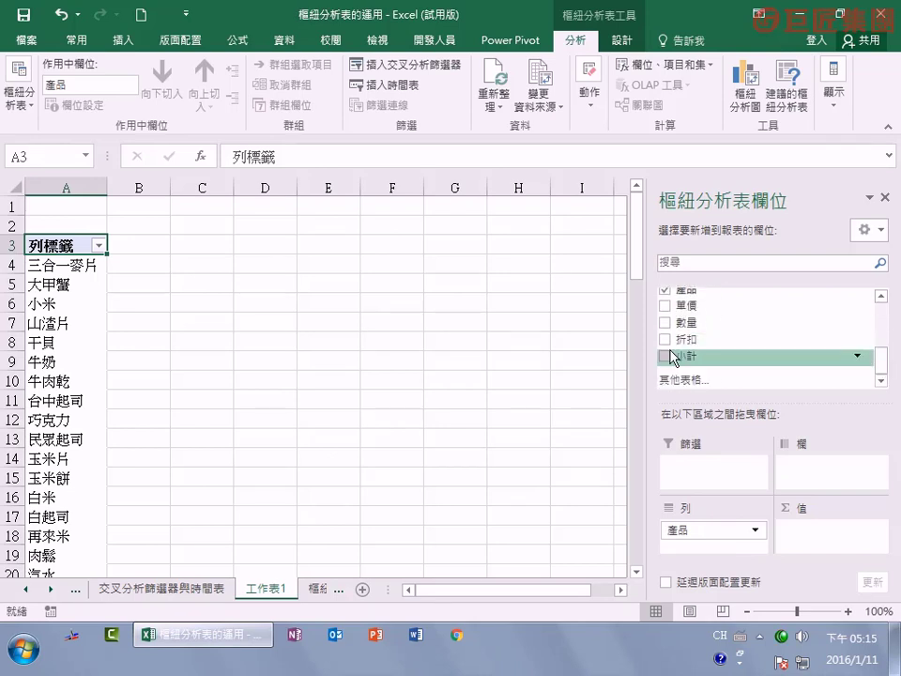
left_click_drag(673, 357, 824, 539)
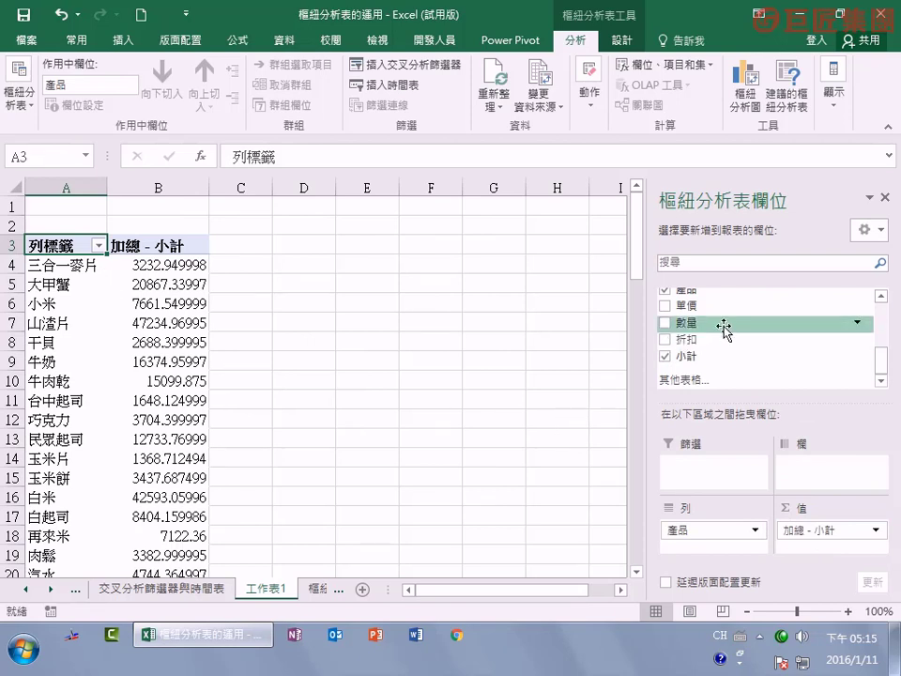
left_click_drag(708, 306, 799, 474)
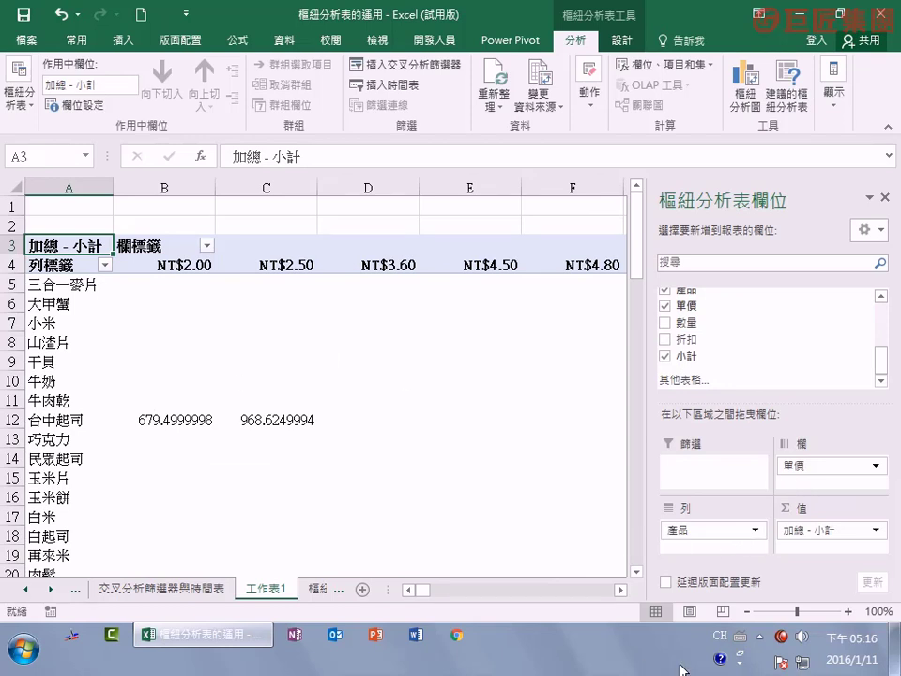
mouse_move(706, 531)
left_mouse_down()
mouse_move(820, 487)
mouse_move(727, 533)
left_mouse_up()
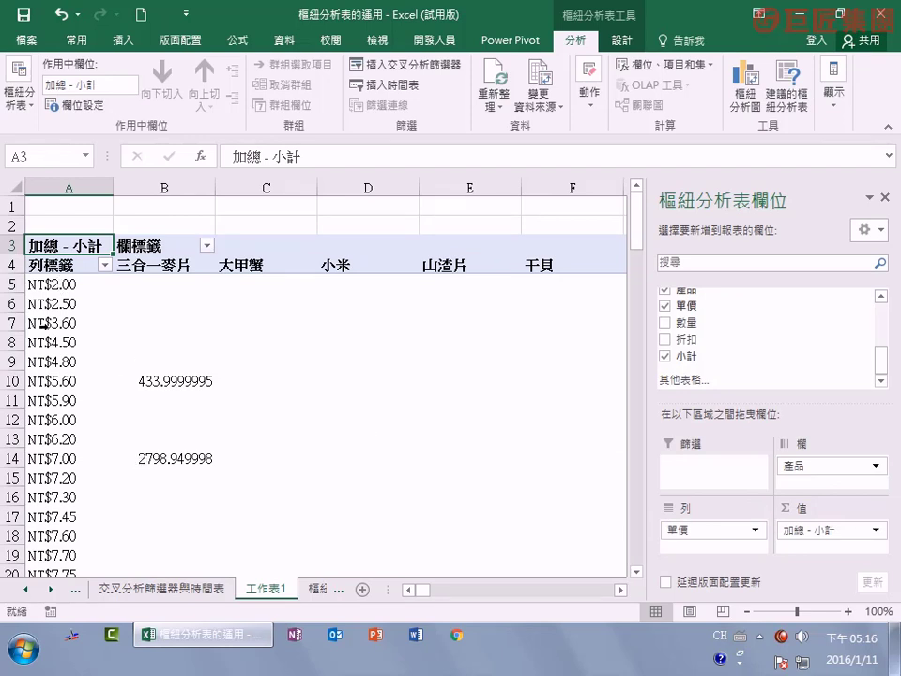
- Replace 列標籤 with 單價 and 欄標籤 with 產品 in the pivot headers
left_click(45, 265)
left_click_drag(296, 155, 192, 155)
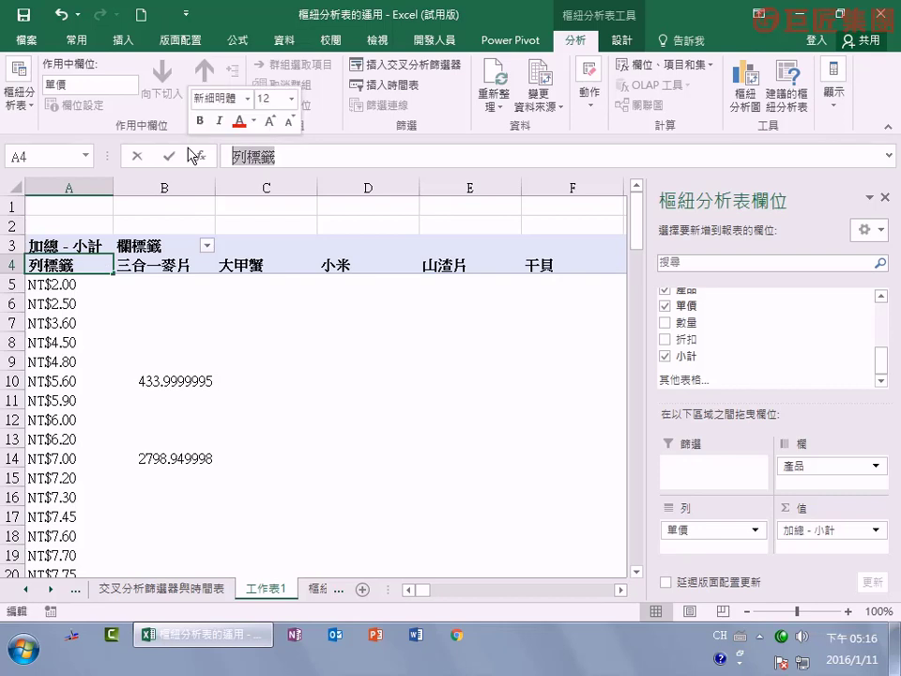
key("ctrl+shift")
type("w單價")
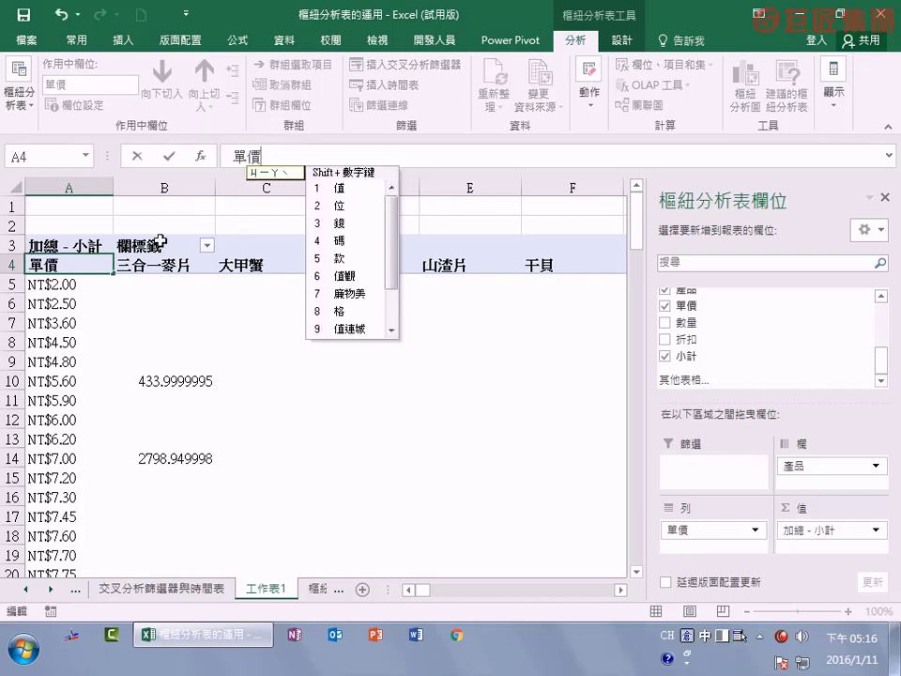
left_click(161, 245)
left_click_drag(279, 156, 188, 161)
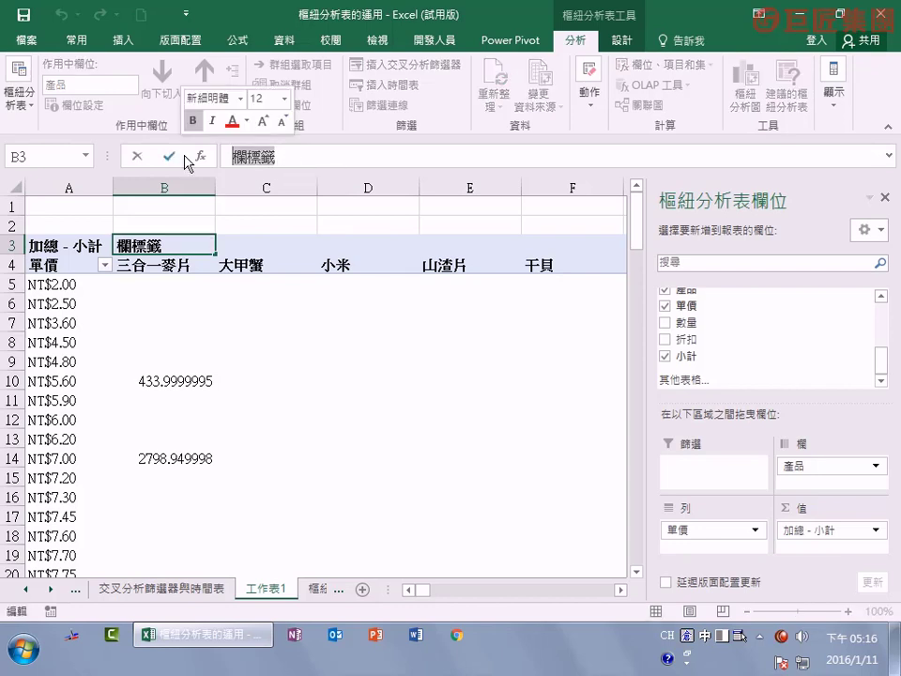
type("產")
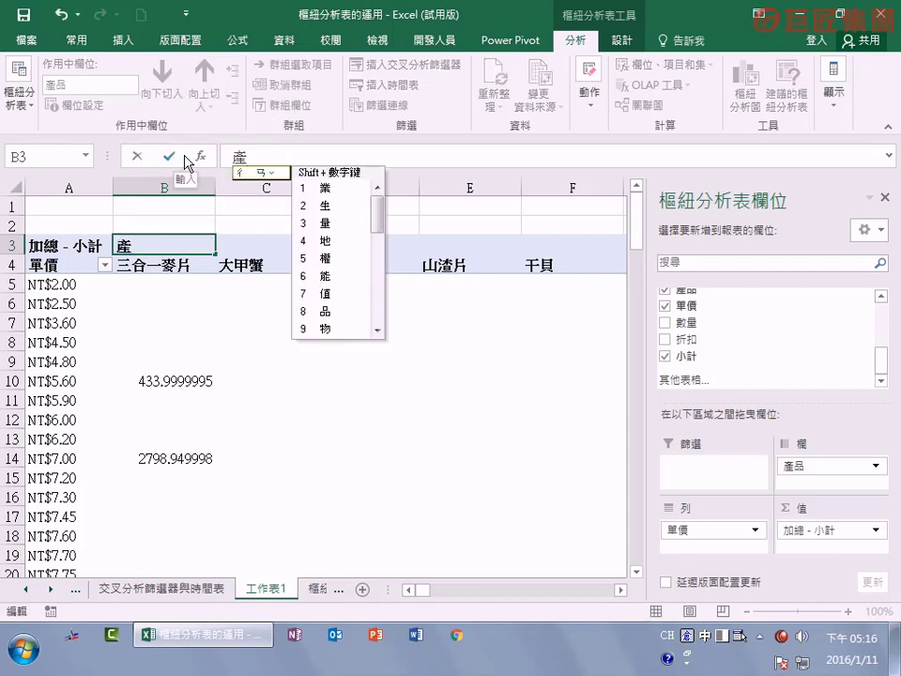
type("品")
key("Return")
key("Return")
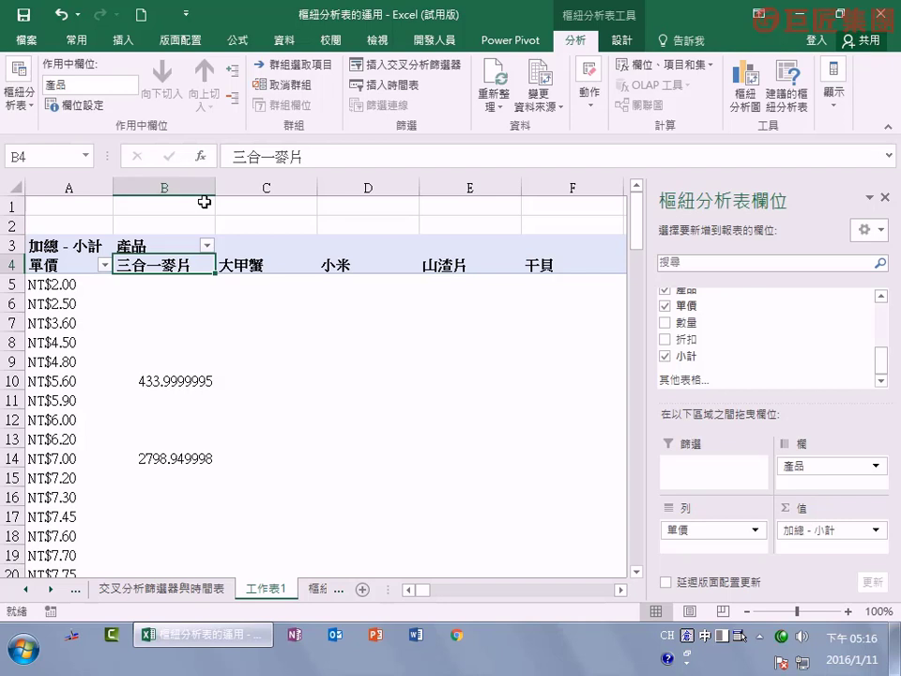
left_click(57, 269)
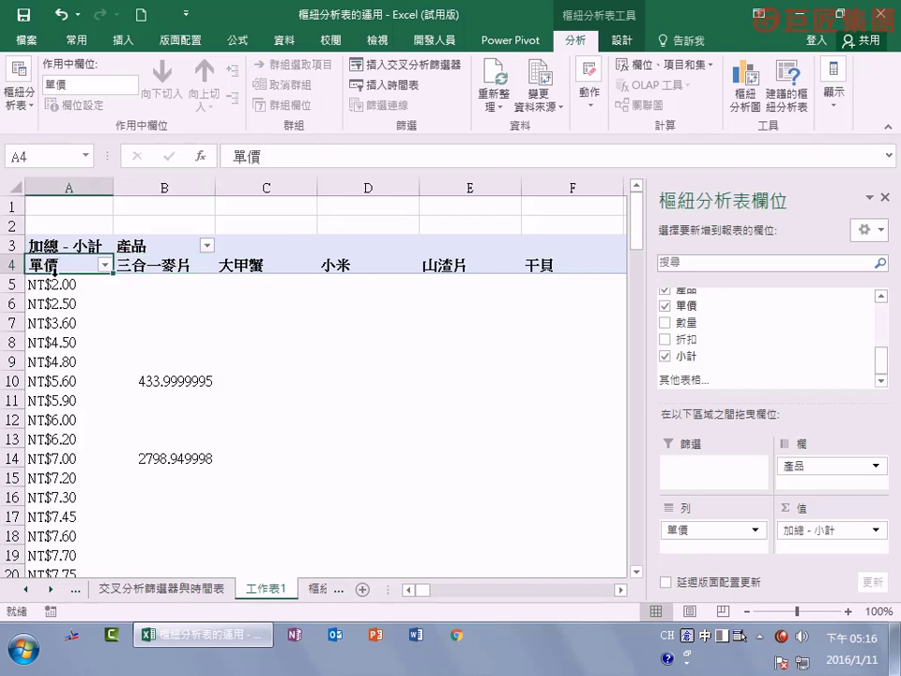
- Group the 單價 row labels starting at 1, ending at 300, by 50
left_click(55, 272)
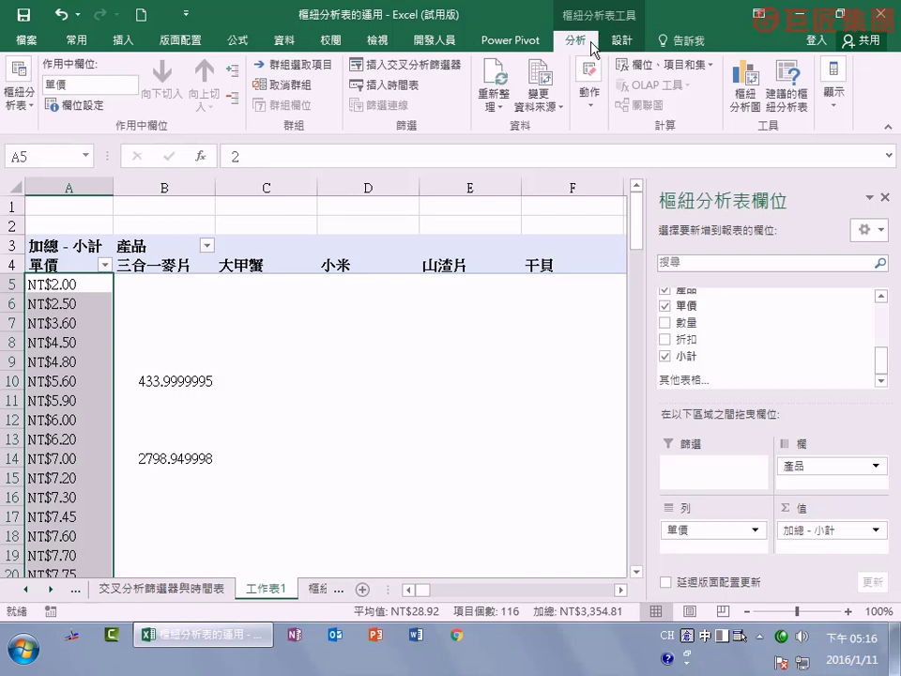
left_click(300, 72)
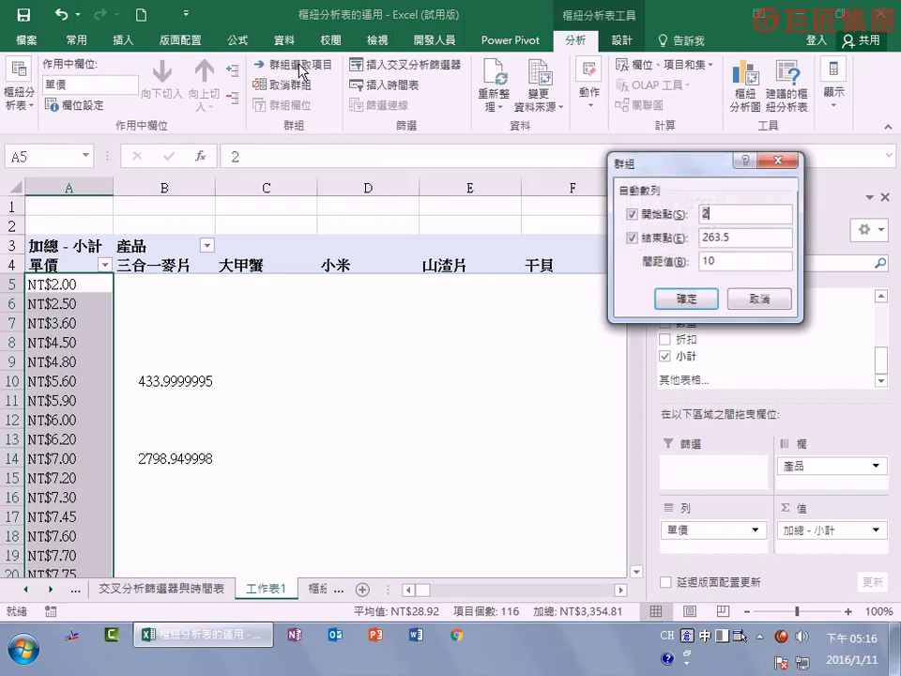
left_click_drag(654, 160, 422, 193)
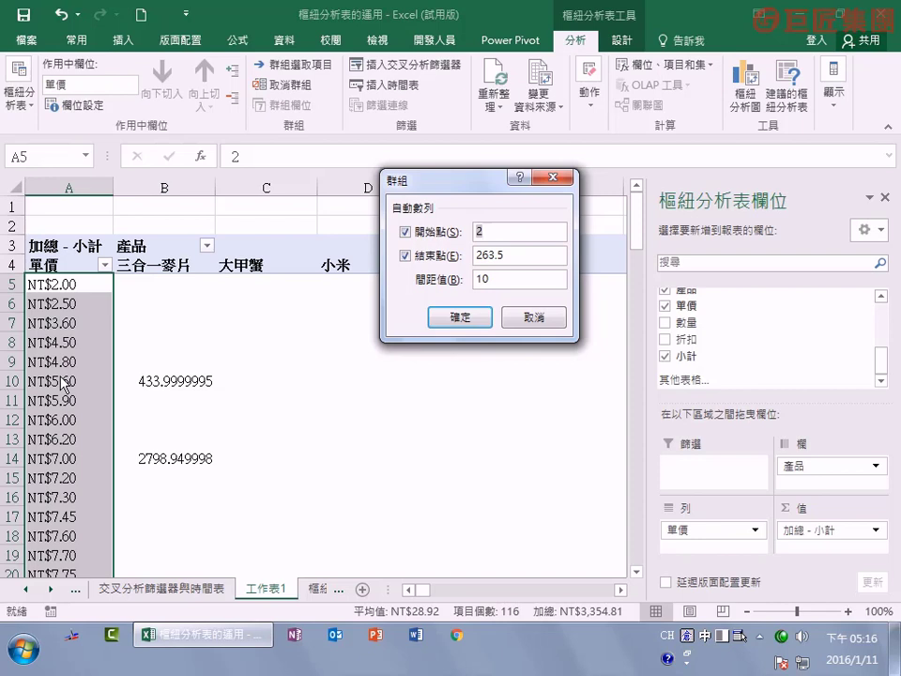
key("BackSpace")
type("1")
left_click_drag(519, 253, 441, 261)
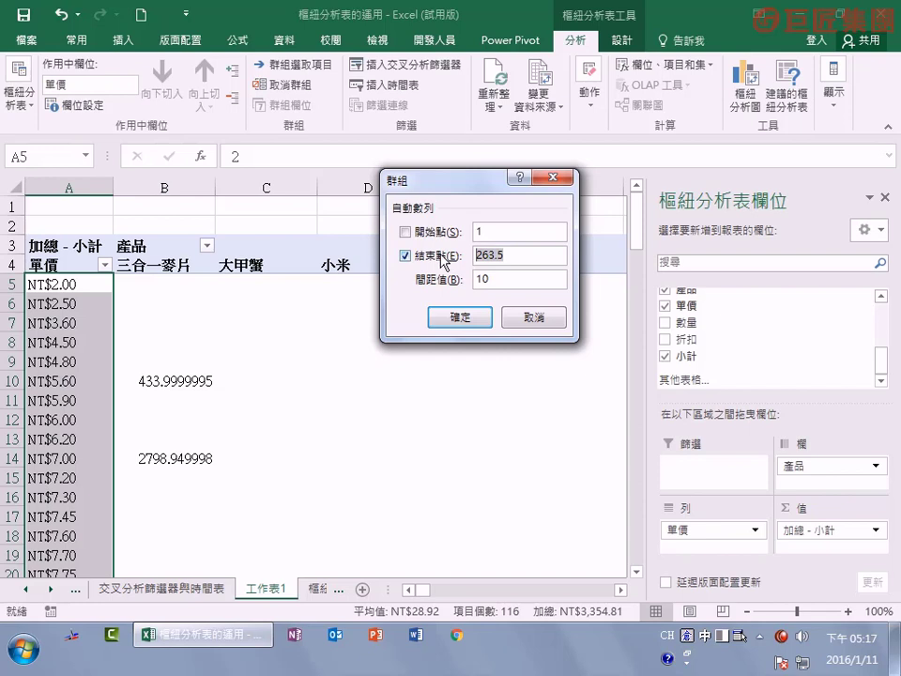
type("270")
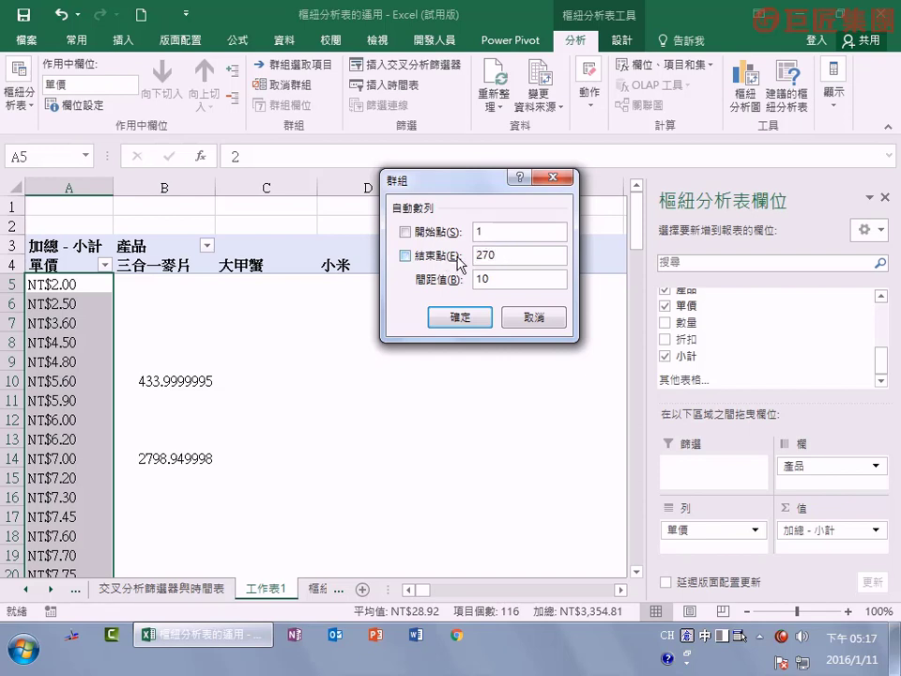
double_click(498, 255)
type("300")
left_click_drag(493, 278, 440, 286)
type("50")
left_click(469, 320)
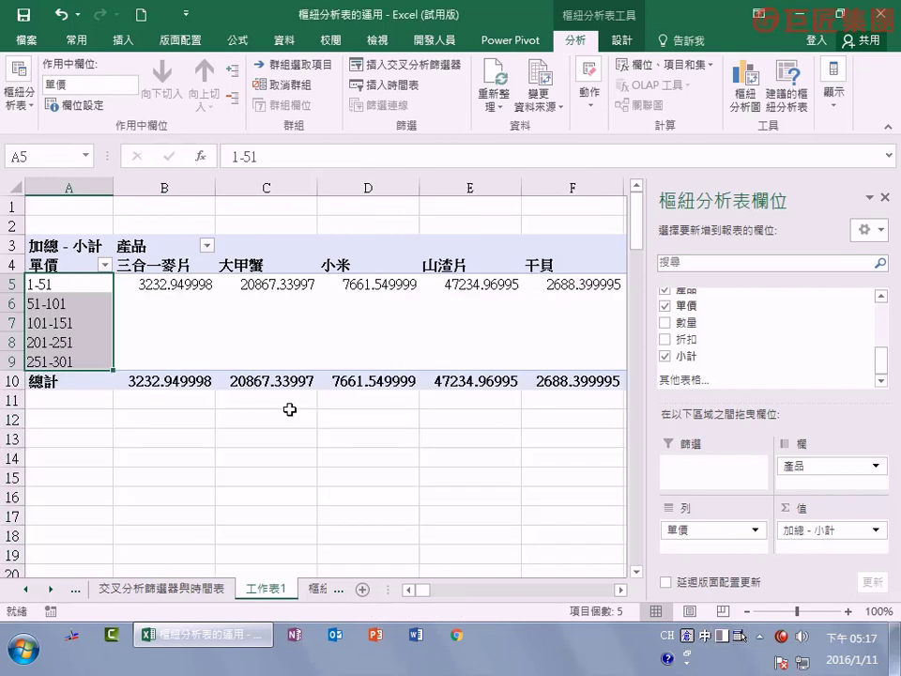
- Review the 1-51, 51-101 and 101-151 price bands across the product columns
left_click(32, 284)
left_click(33, 303)
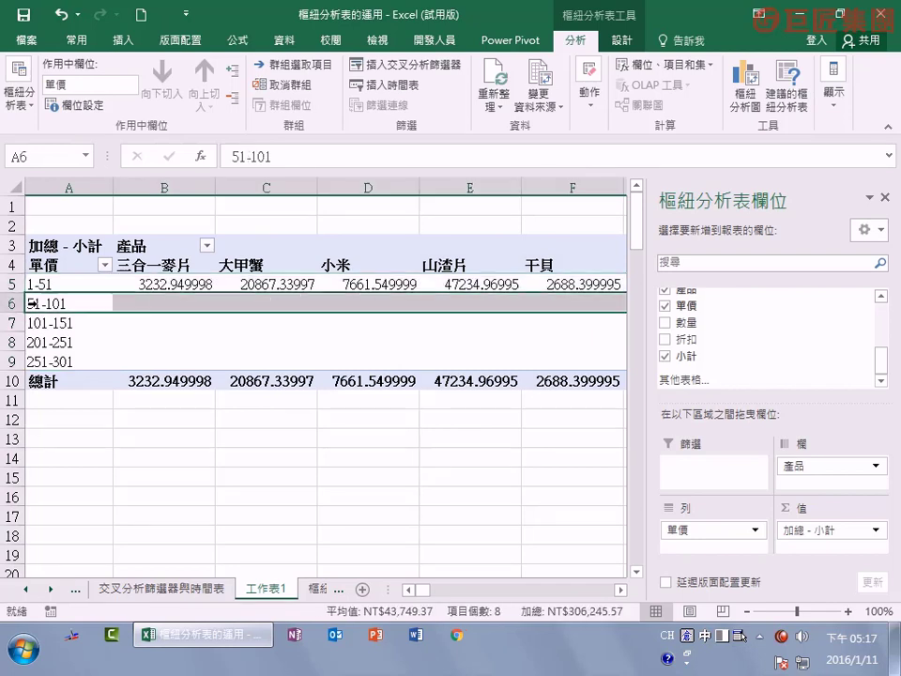
left_click(33, 322)
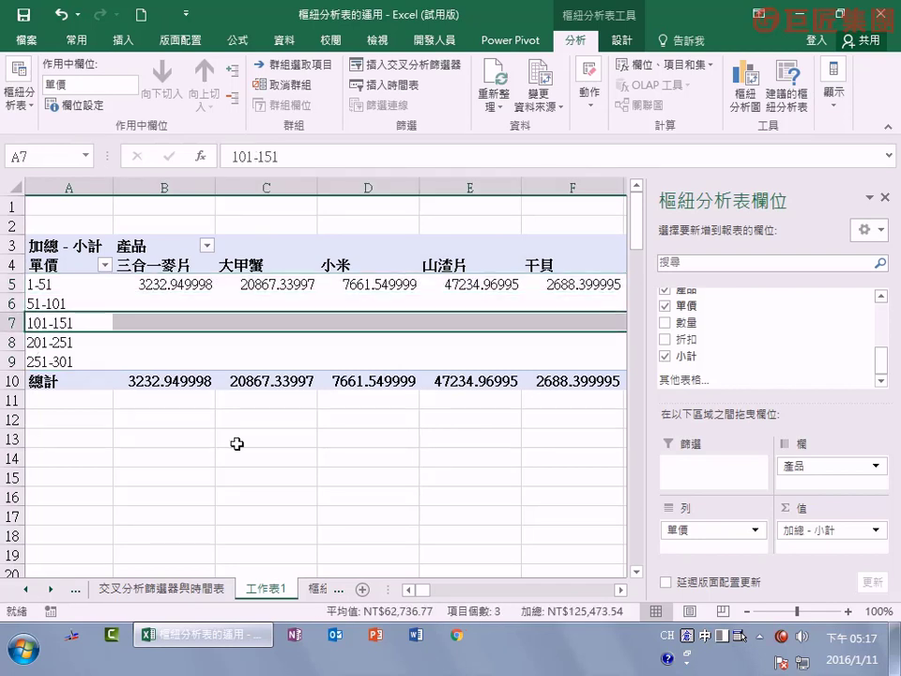
mouse_move(427, 594)
left_mouse_down()
mouse_move(472, 595)
mouse_move(457, 601)
left_mouse_up()
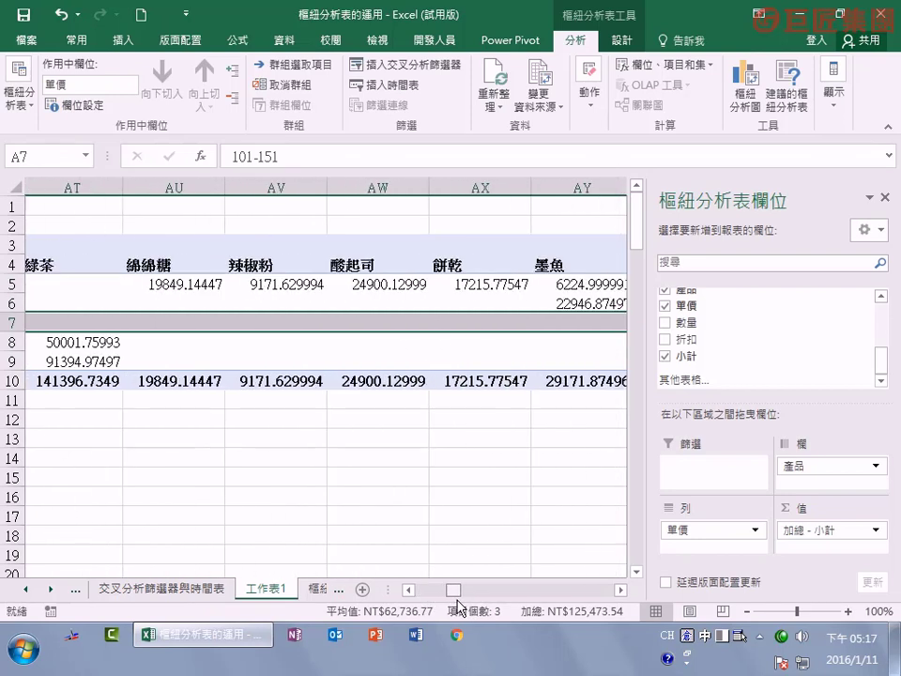
left_click_drag(457, 606, 413, 605)
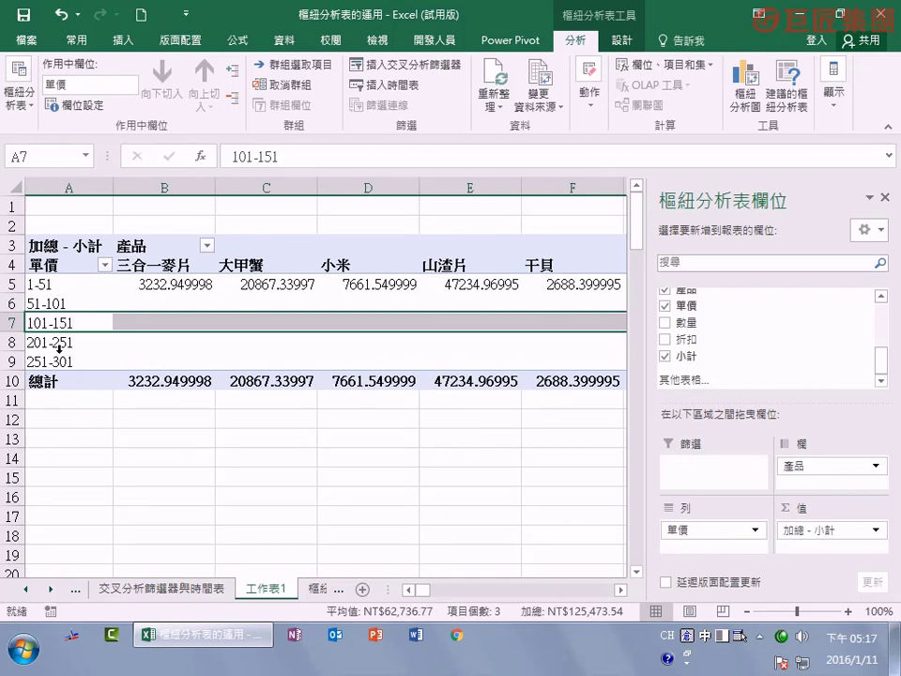
left_click(40, 287)
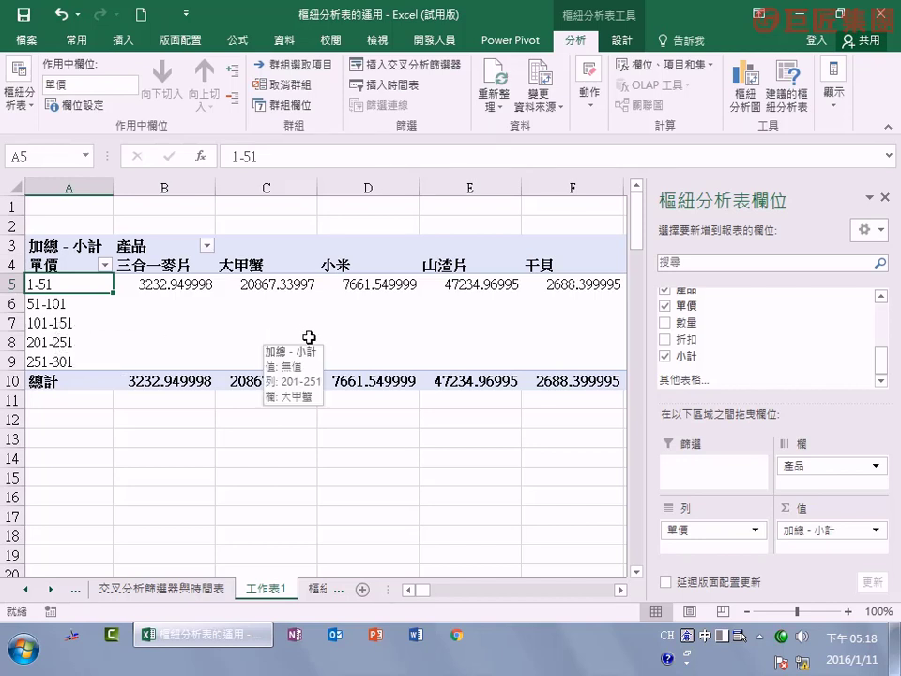
- Swap 單價 for 訂單日期 in Rows, expand 2015年, then go to 樞紐分析表的分組
left_click(750, 531)
left_click(730, 483)
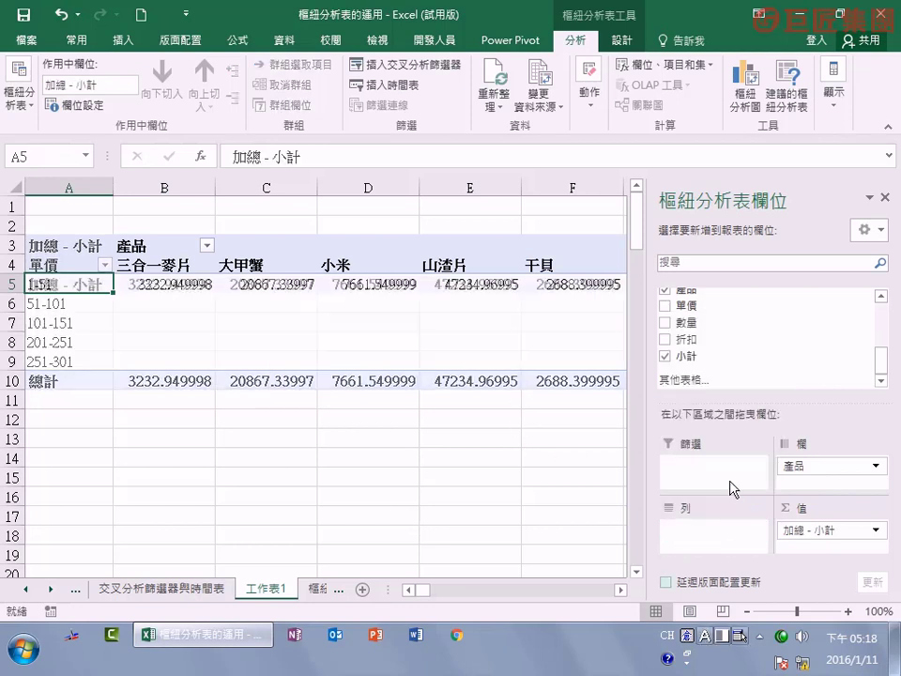
left_click_drag(879, 362, 887, 331)
left_click_drag(700, 330, 695, 530)
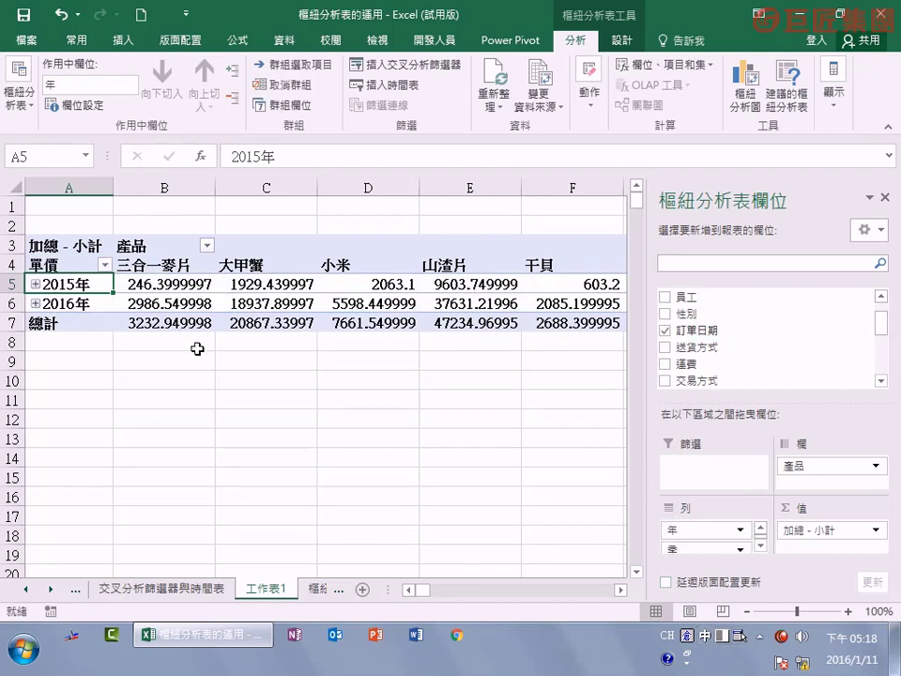
left_click(36, 283)
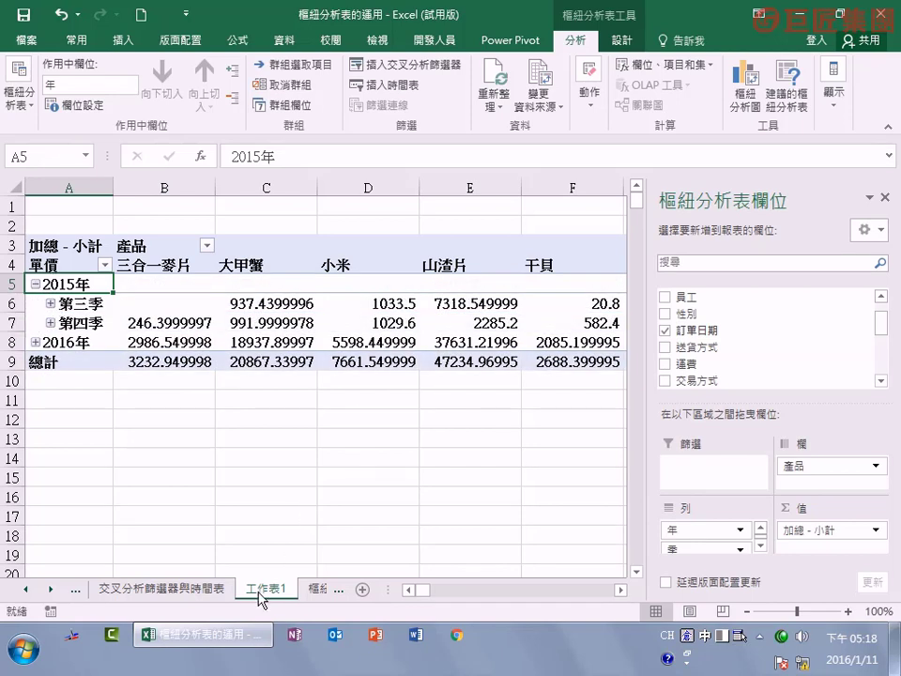
left_click(316, 590)
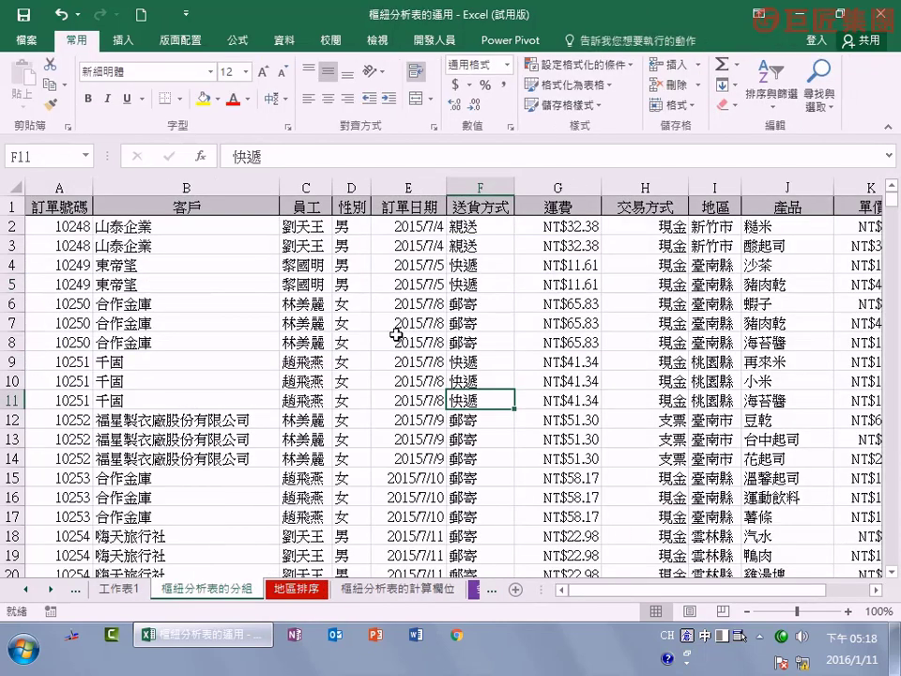
- Create a new pivot sheet with 訂單日期 as rows and 小計 as values
left_click(123, 41)
left_click(26, 102)
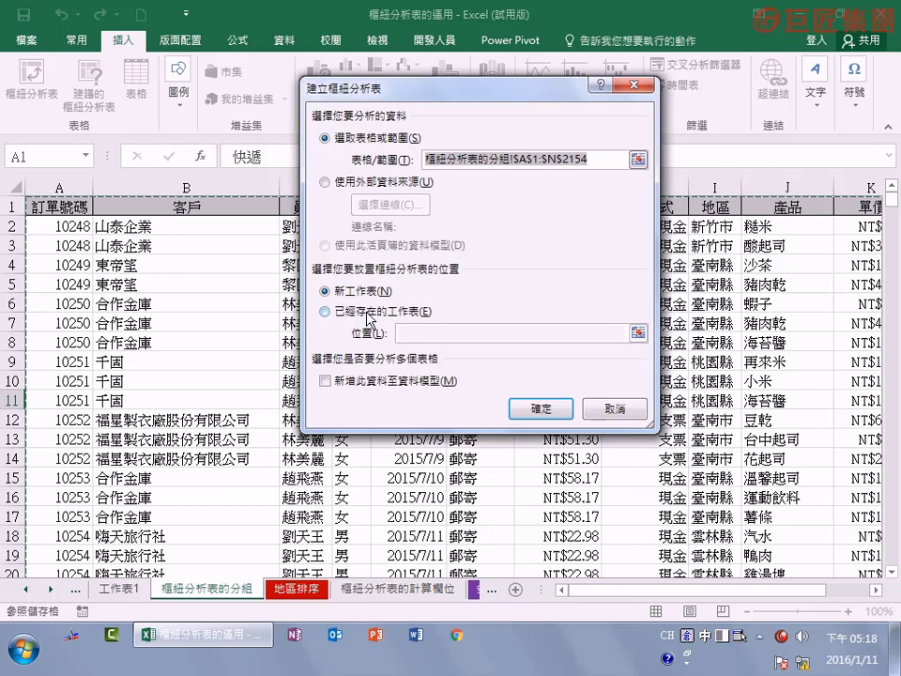
left_click(540, 408)
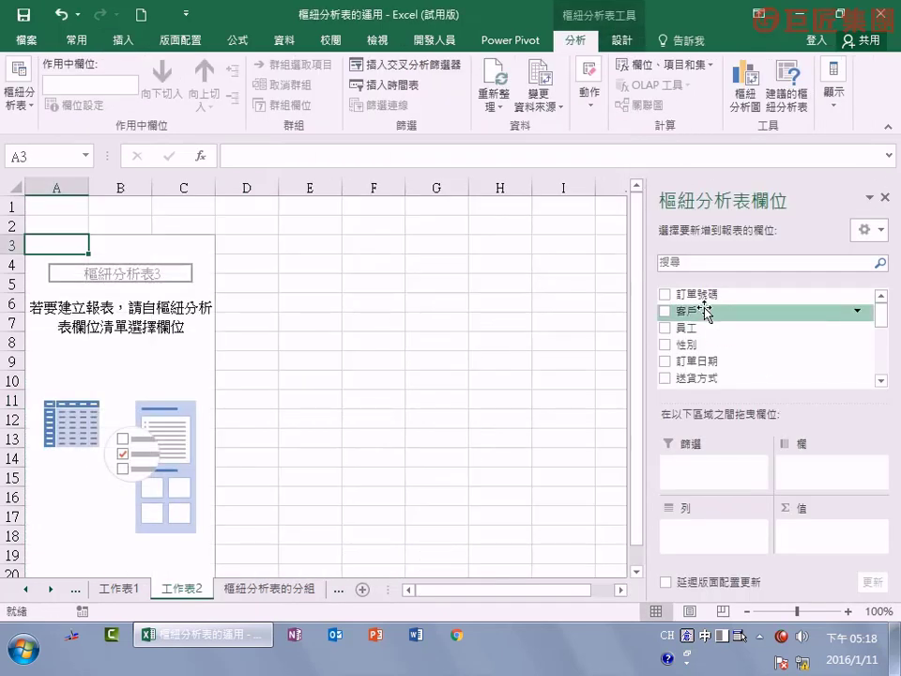
left_click_drag(710, 359, 684, 539)
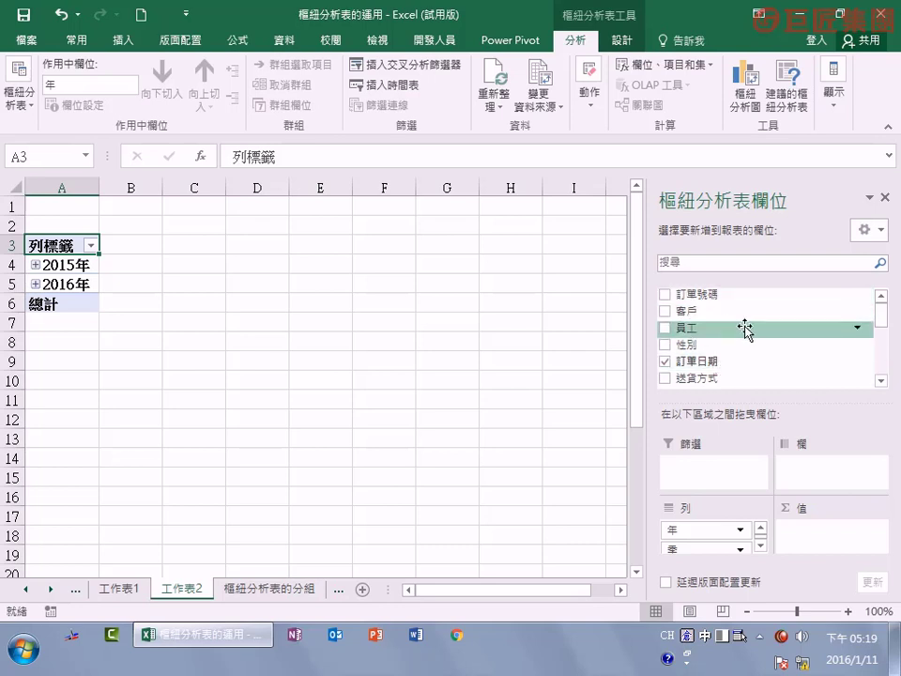
left_click_drag(886, 326, 883, 359)
left_click_drag(690, 357, 826, 535)
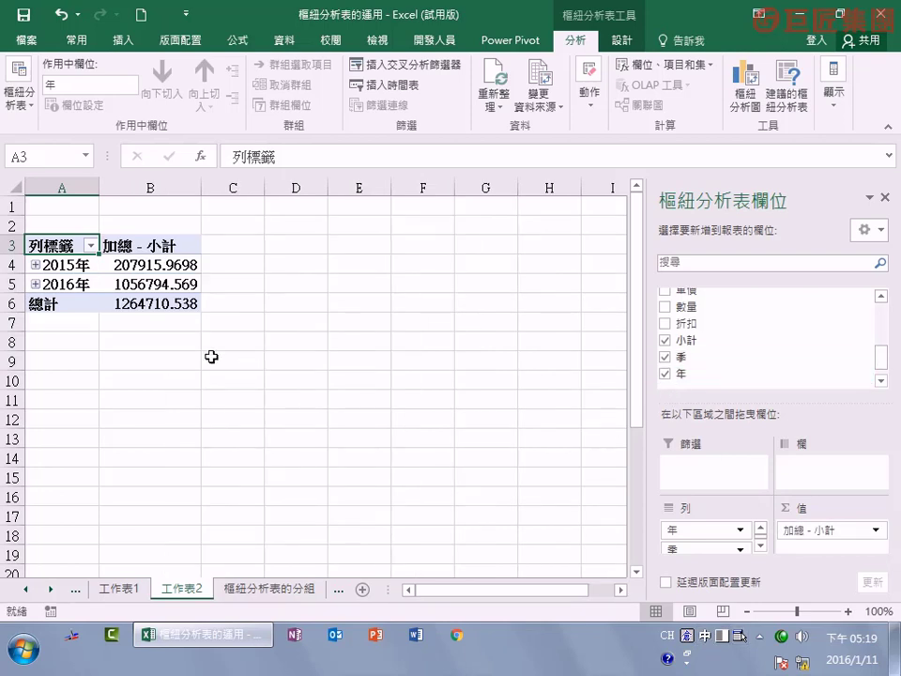
- Expand the year and quarter levels, then remove 季 and 年, leaving months 1月–12月
left_click(35, 267)
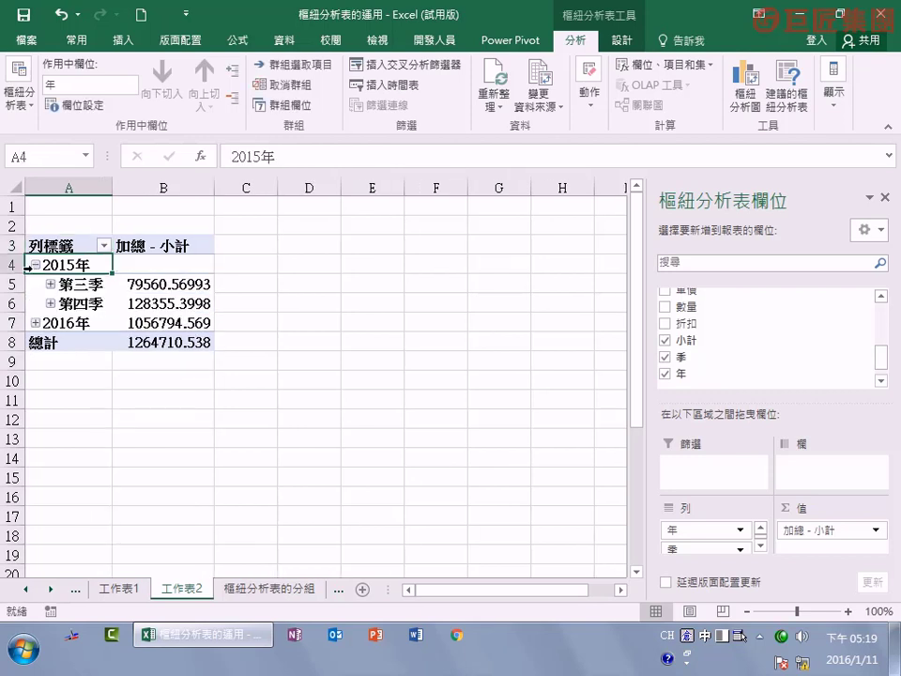
left_click(34, 323)
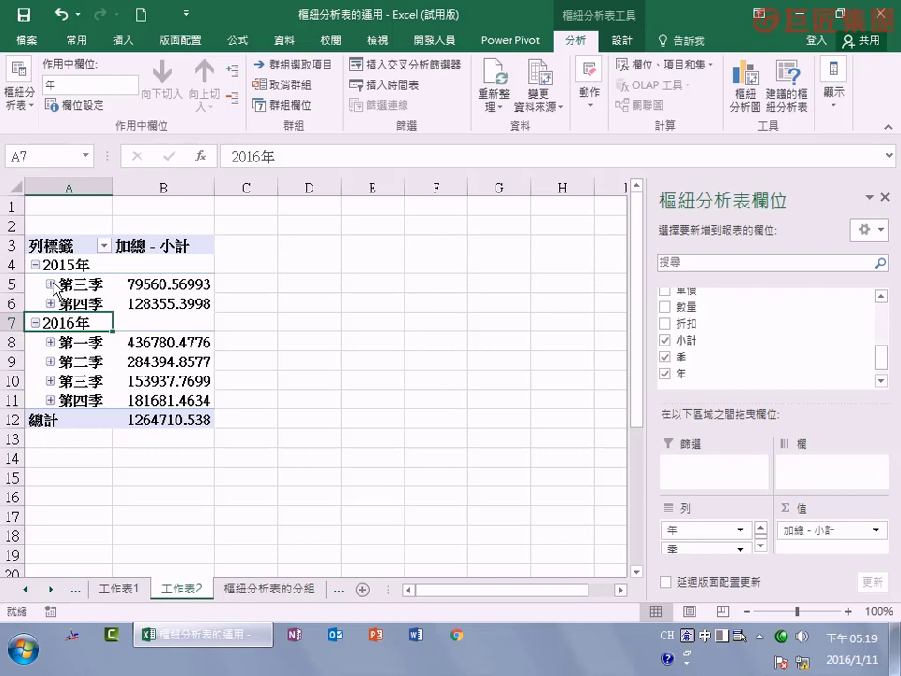
left_click(50, 284)
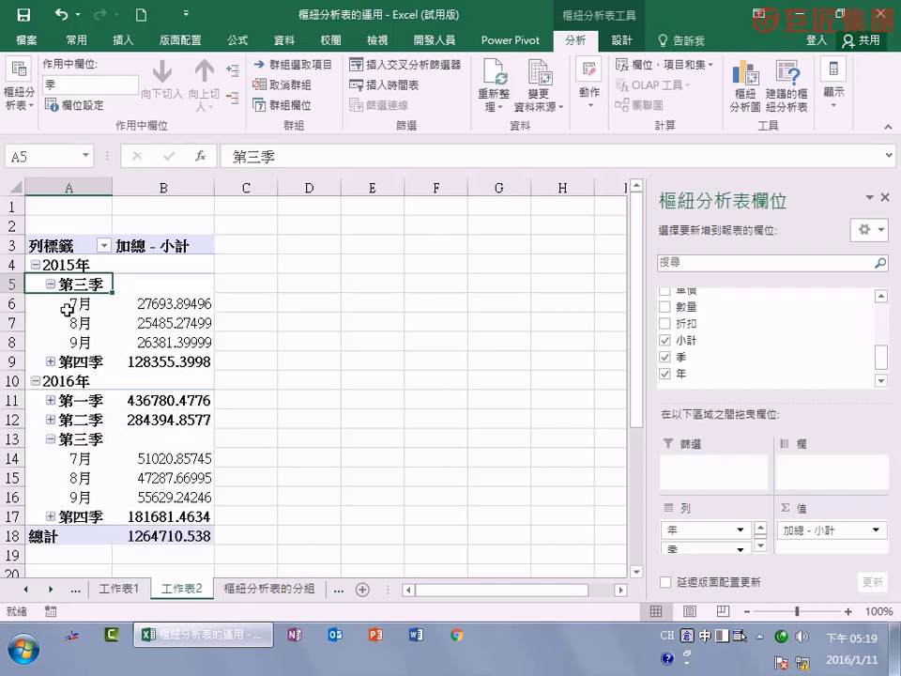
left_click(51, 362)
left_click(51, 363)
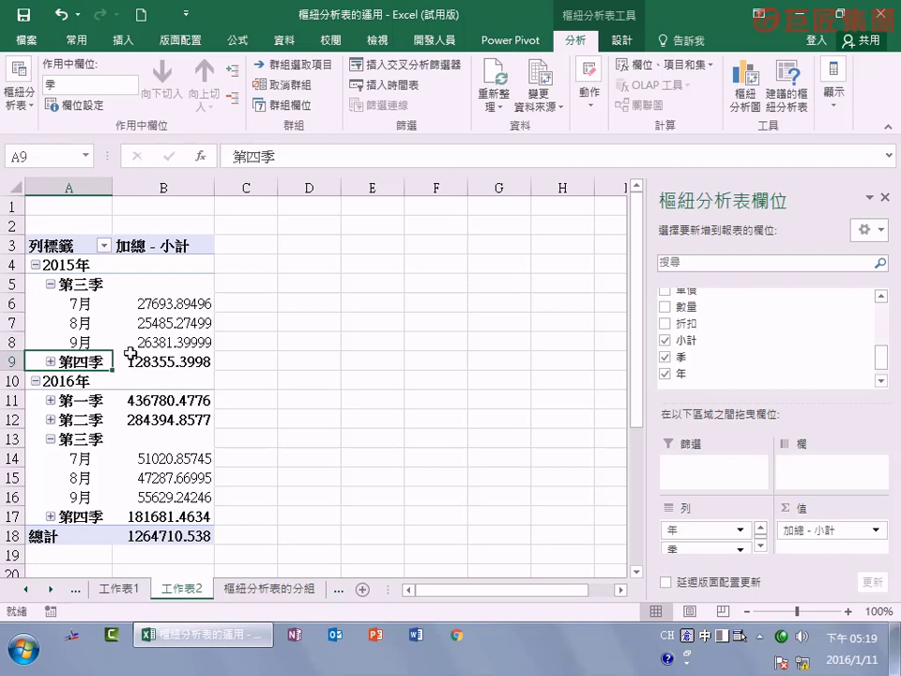
left_click(277, 597)
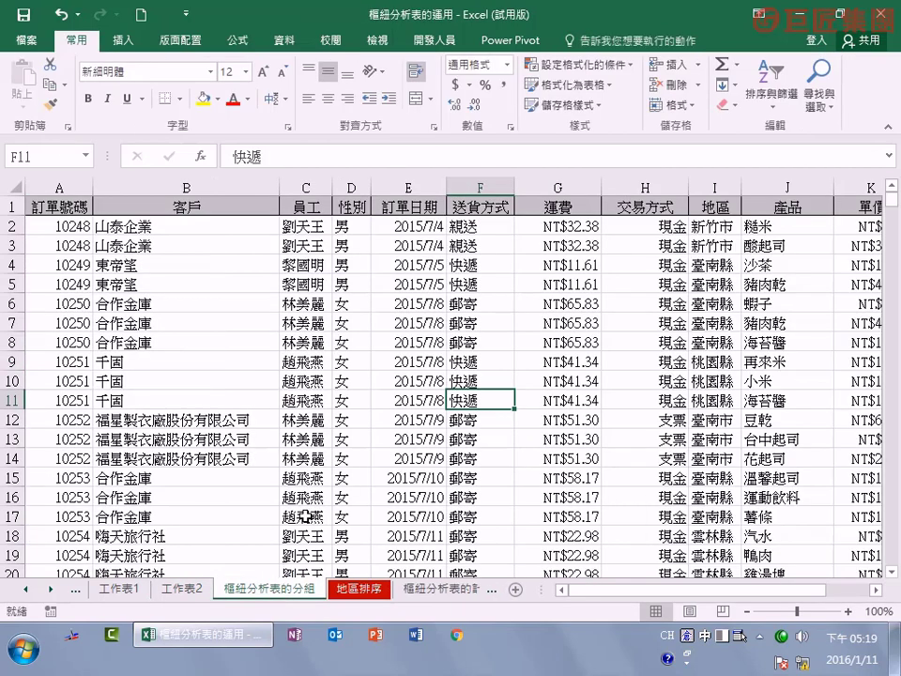
left_click(181, 589)
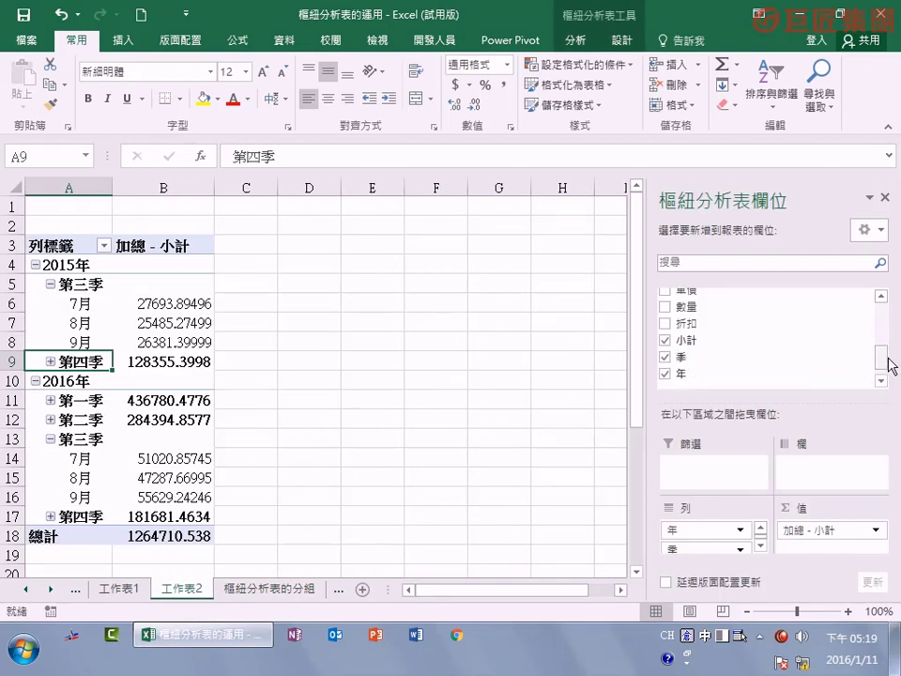
left_click(666, 357)
left_click(666, 373)
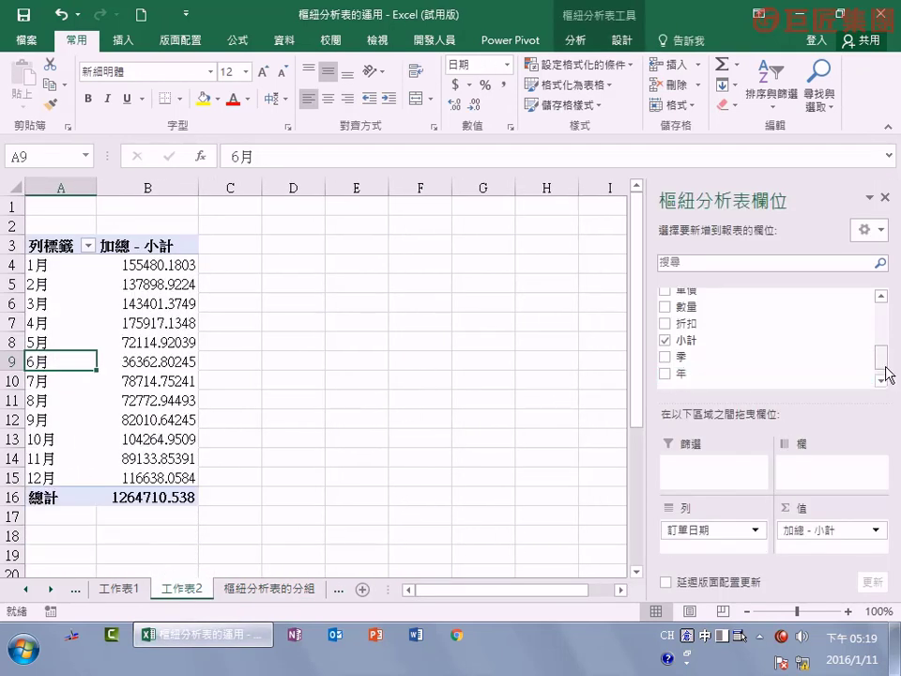
- Replace 訂單日期 with 地區 in the pivot rows
left_click_drag(881, 362, 894, 302)
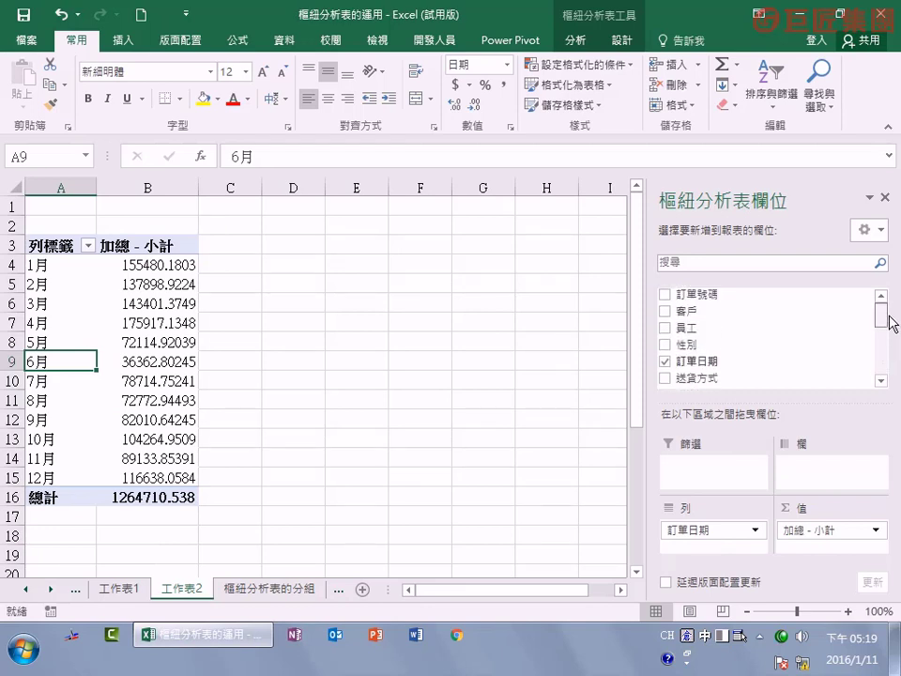
left_click(666, 362)
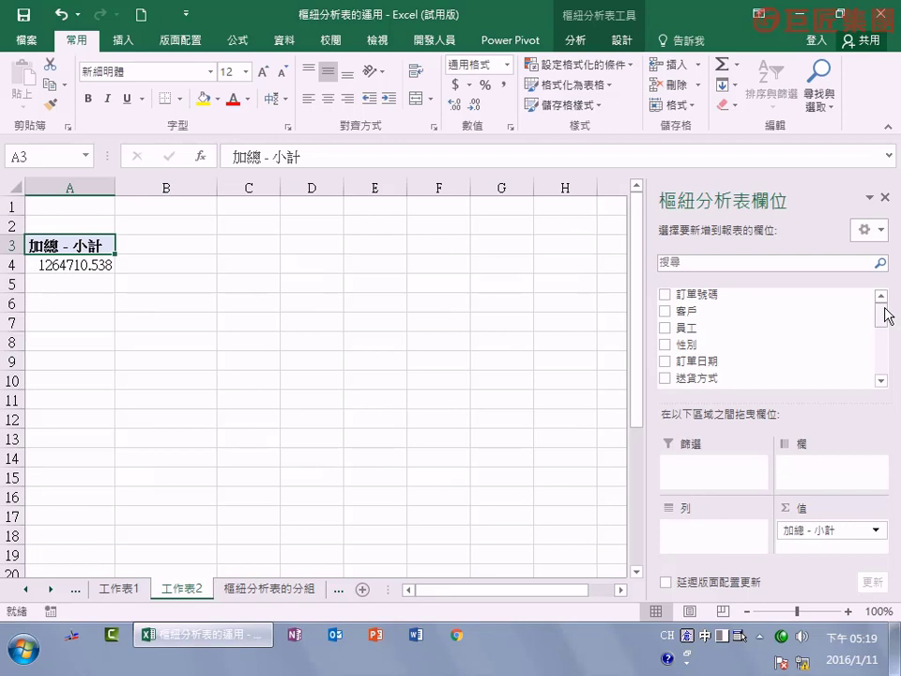
left_click_drag(887, 316, 897, 338)
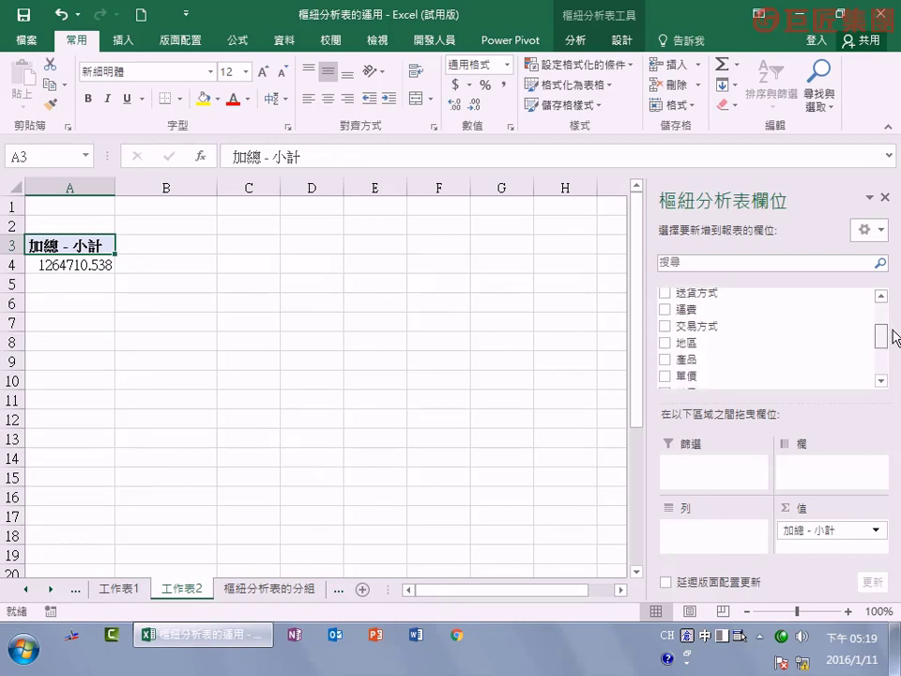
left_click_drag(683, 339, 702, 526)
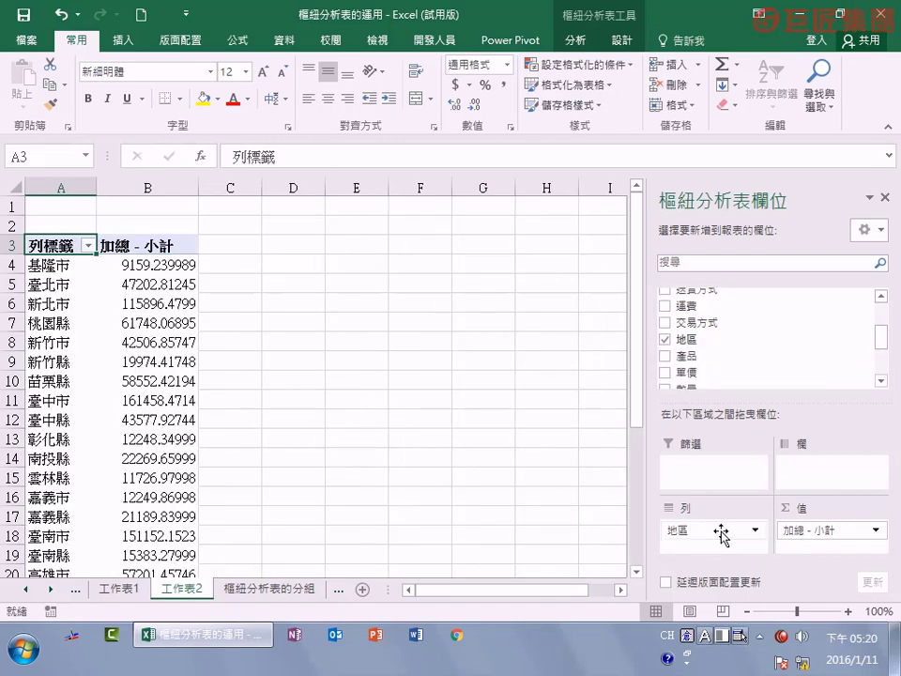
- Select the region labels from 基隆市 downward in column A
left_click(67, 265)
left_click(44, 284)
left_click(47, 304)
left_click(52, 323)
scroll(87, 428, "down", 1)
scroll(88, 428, "down", 2)
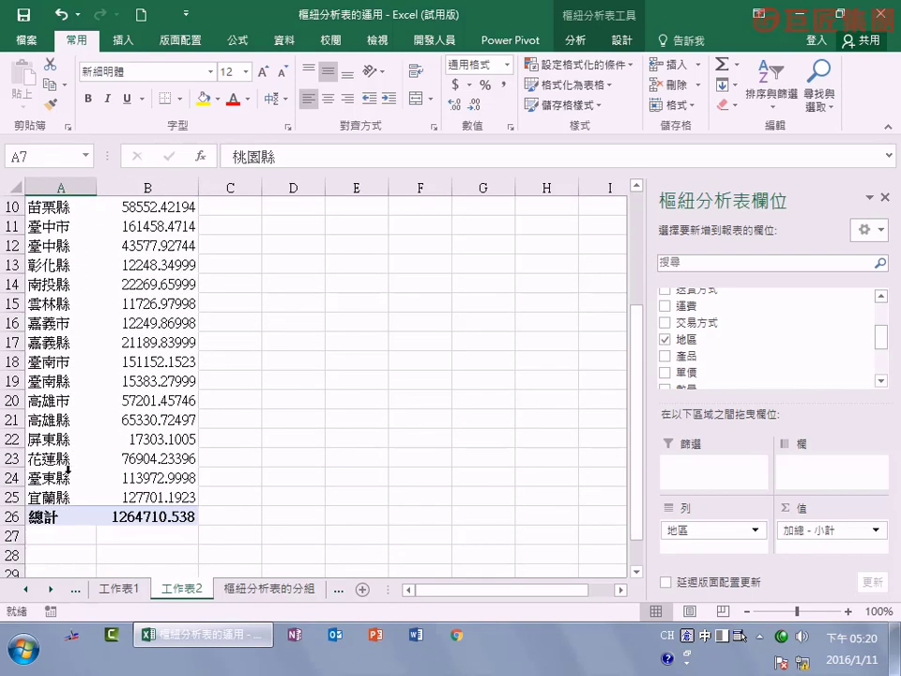
scroll(54, 340, "up", 3)
left_click(54, 252)
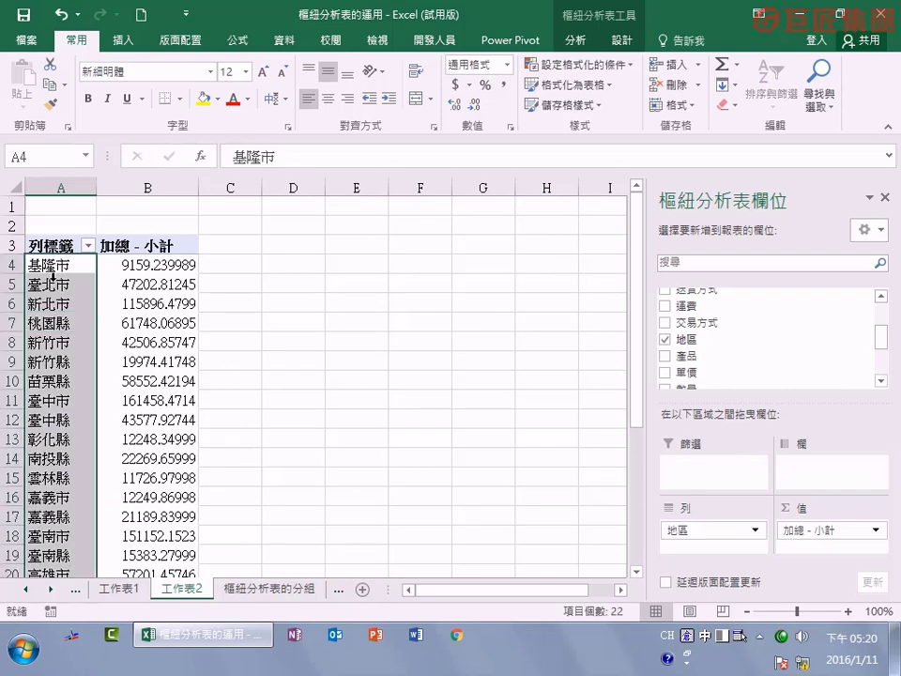
- With the 基隆市 cell active, open the 排序 (地區) sort dialog from 資料
key("Return")
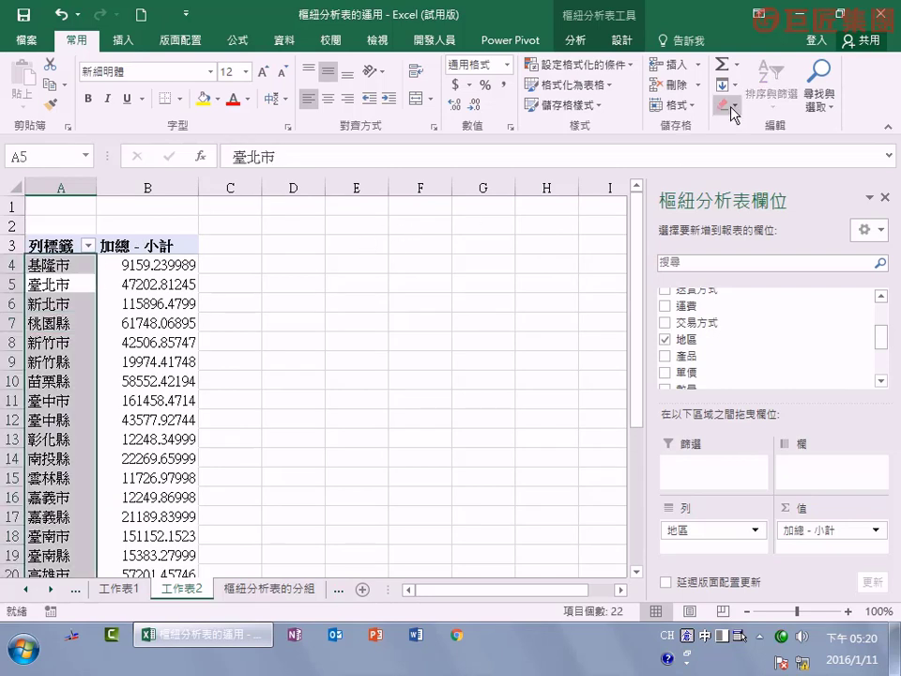
left_click(572, 41)
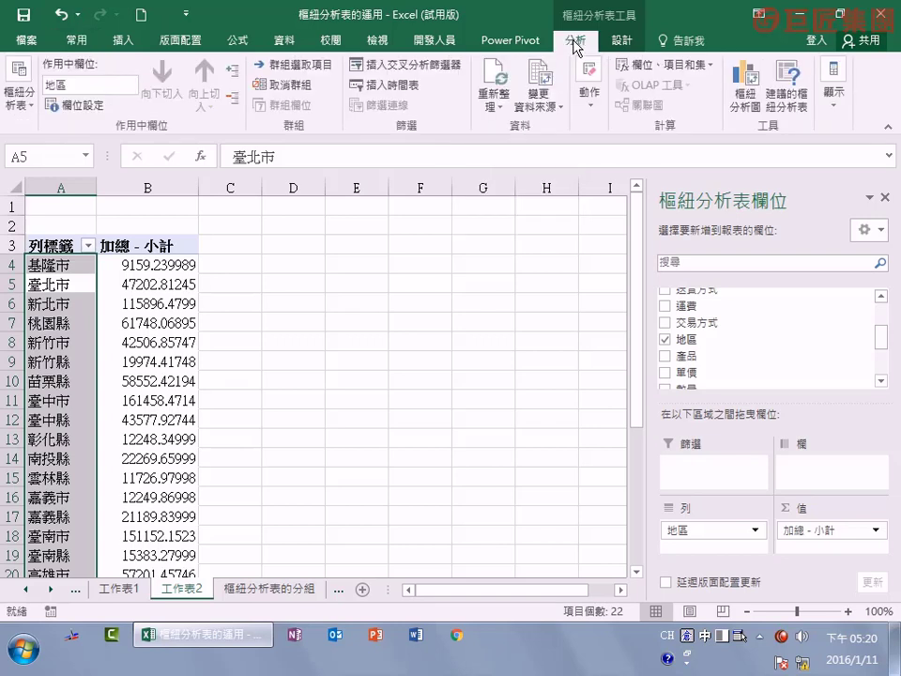
key("shift+Return")
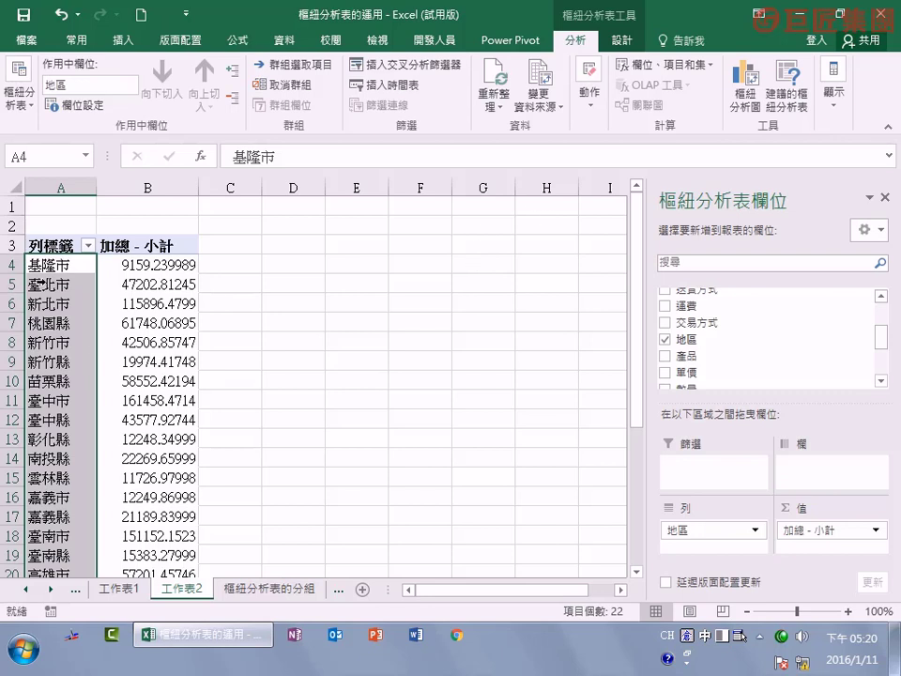
left_click_drag(42, 284, 150, 277)
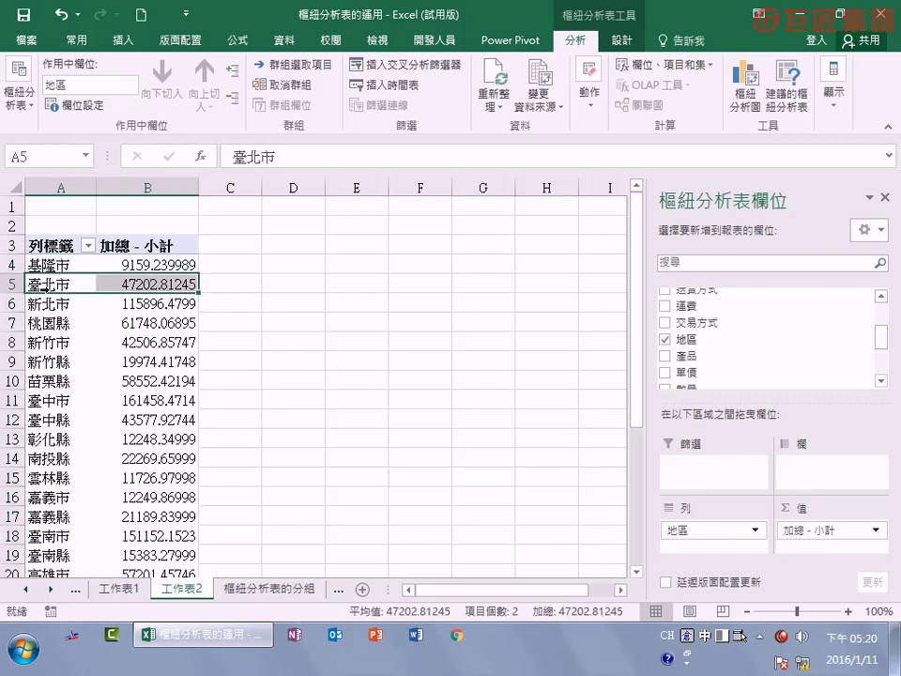
left_click(58, 269)
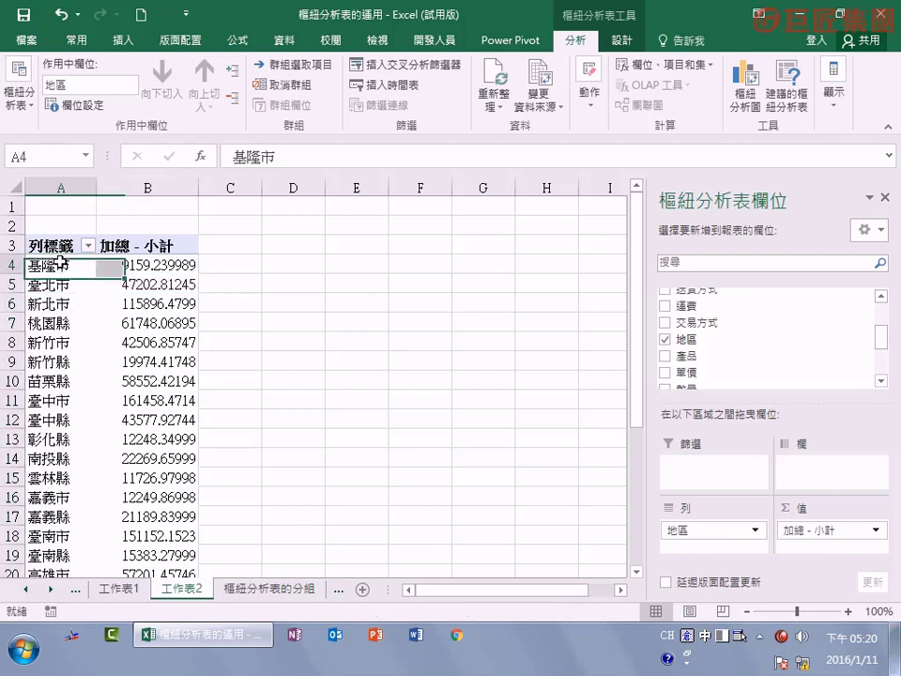
left_click(88, 42)
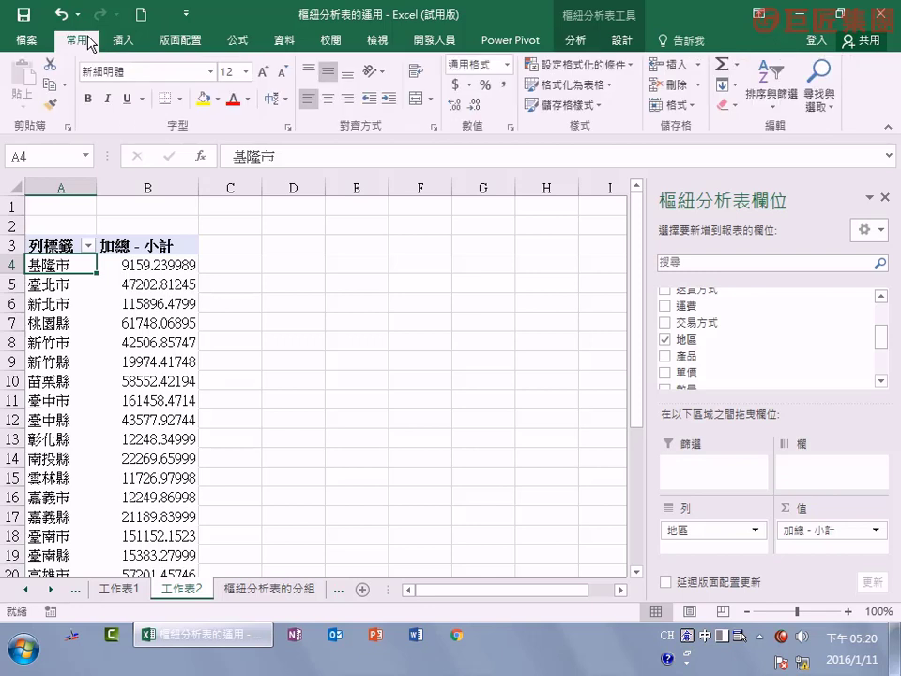
left_click(284, 44)
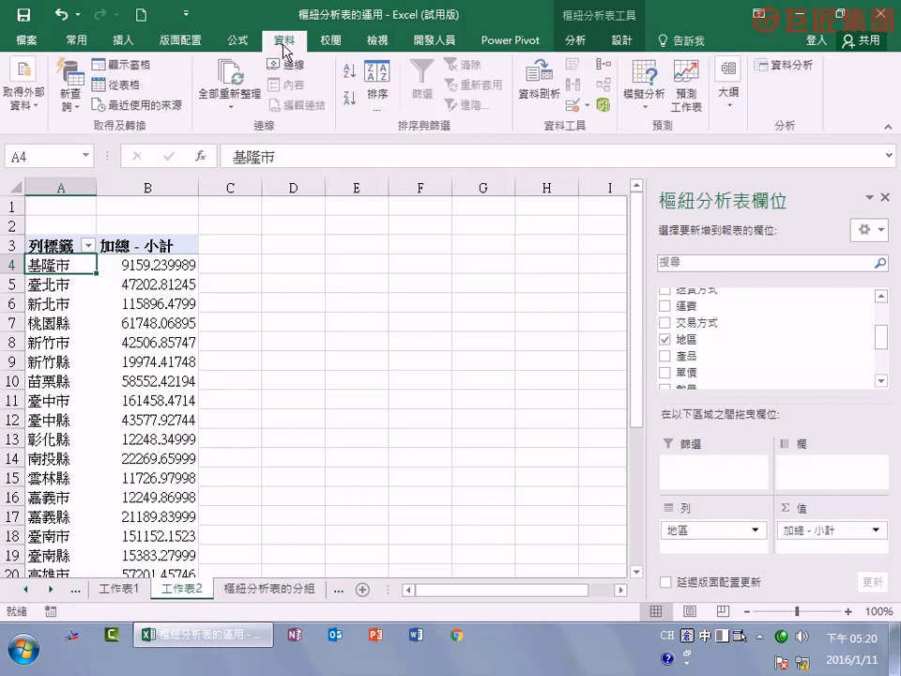
left_click(382, 84)
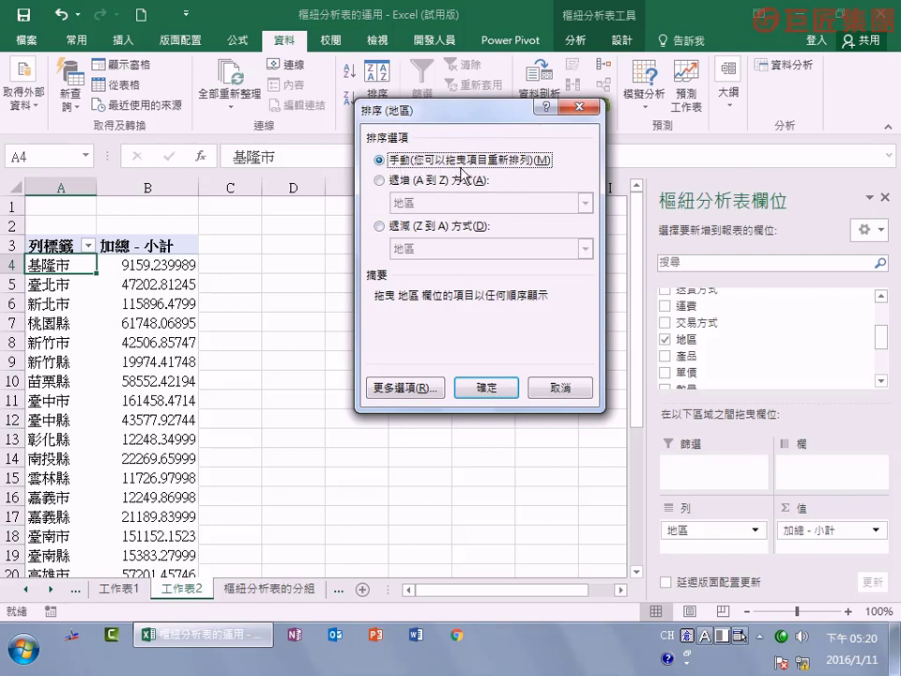
- Sort the 地區 field in ascending order
left_click(388, 186)
left_click(585, 203)
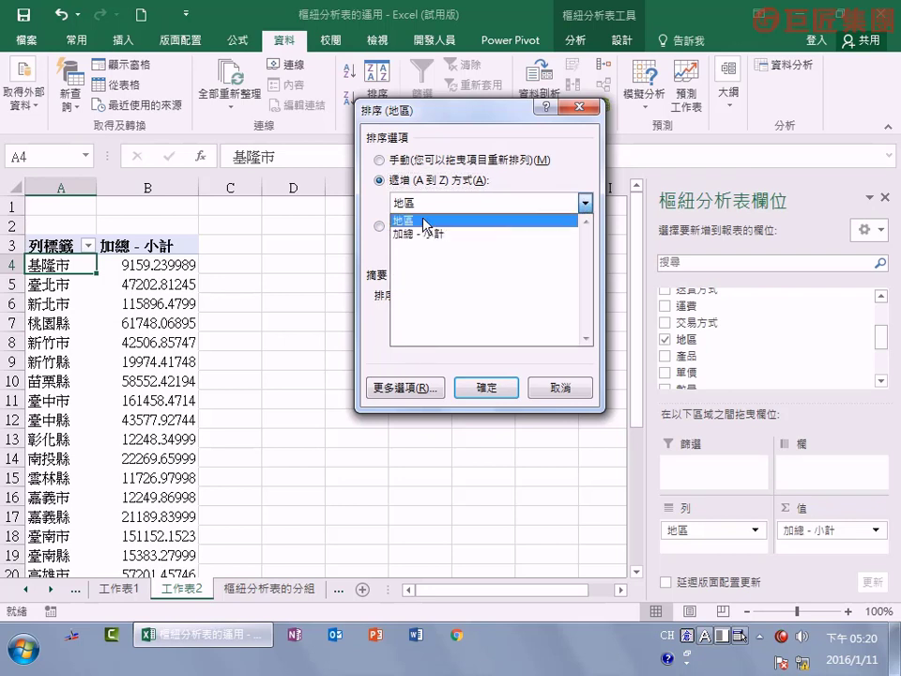
left_click(469, 221)
left_click(496, 388)
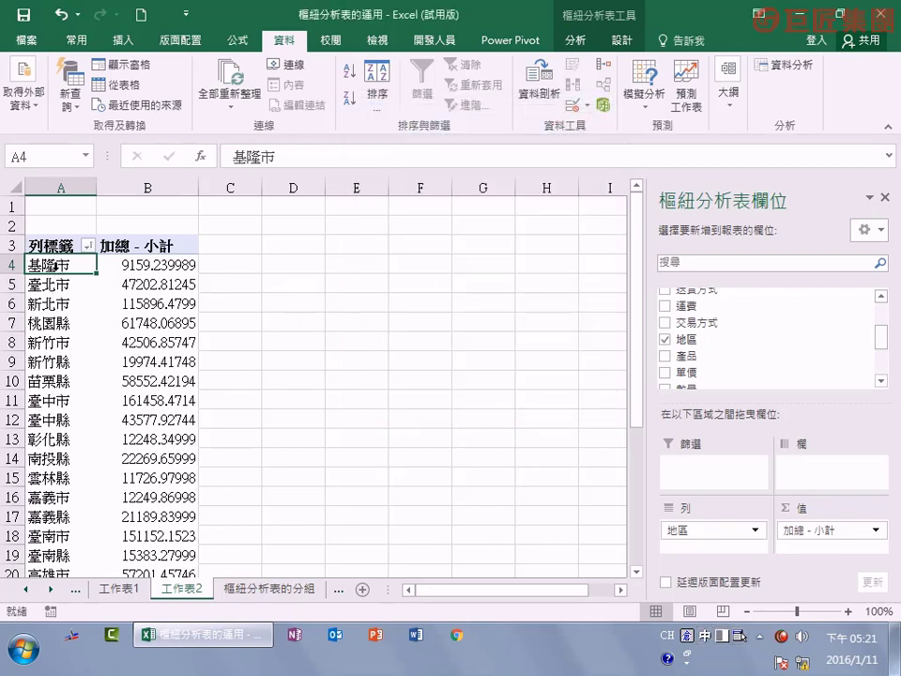
- Turn off auto-sort and order 地區 by the custom list 基隆市, 臺北市, 新北市…
left_click(376, 89)
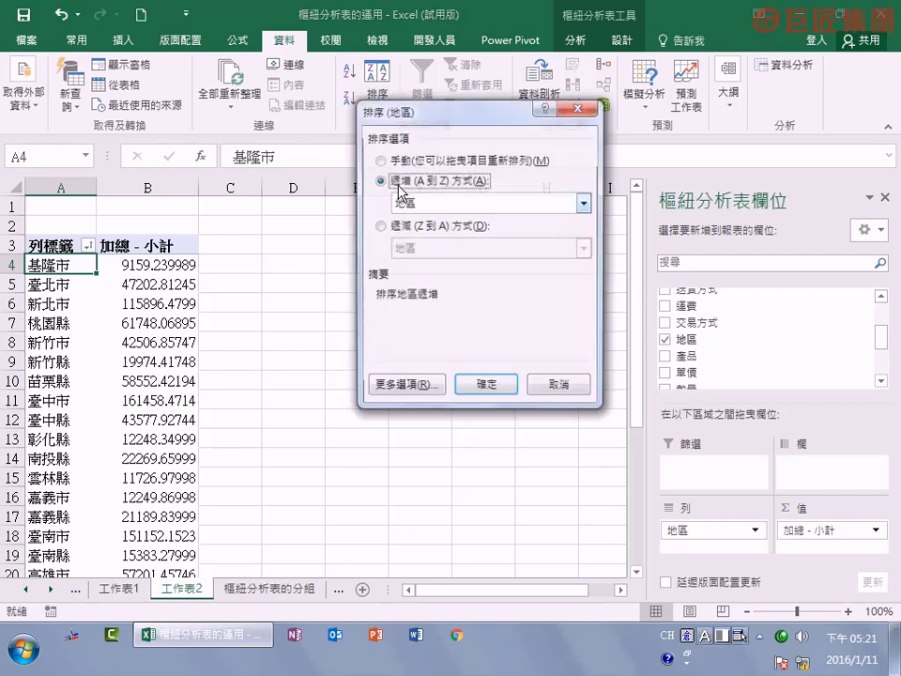
left_click(397, 389)
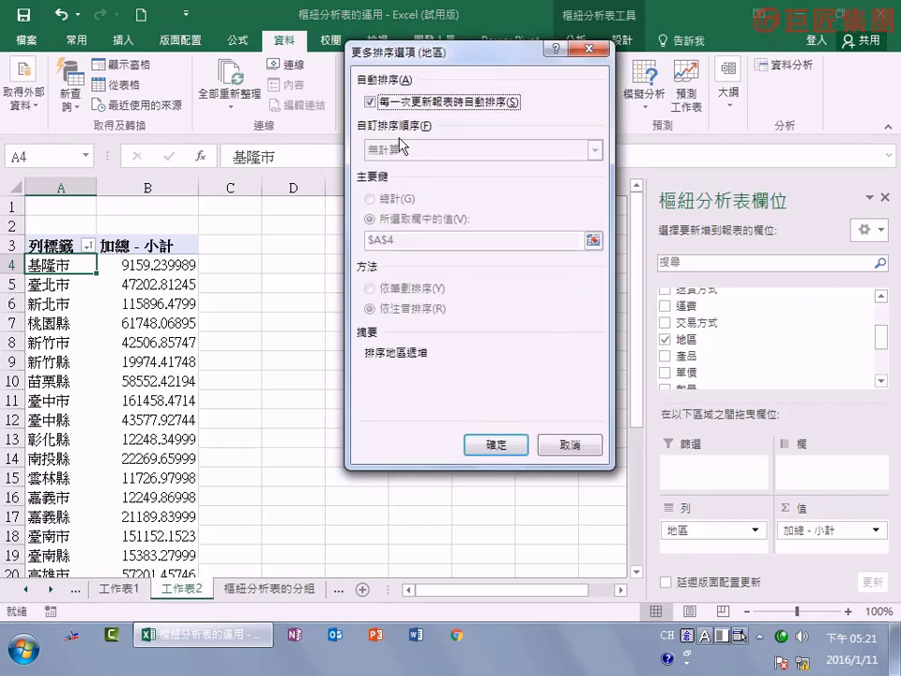
left_click(371, 102)
left_click(595, 150)
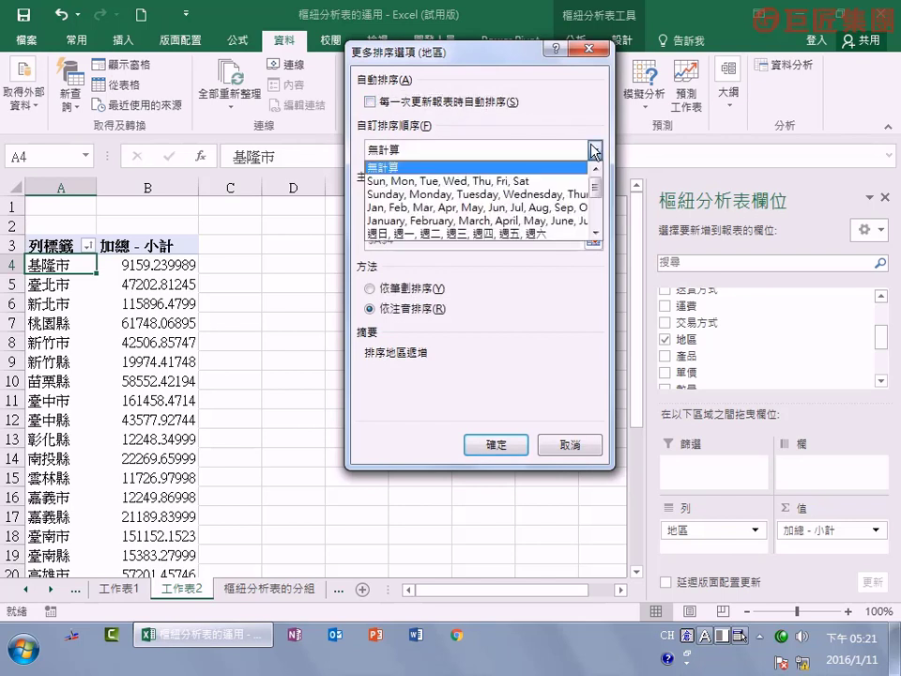
scroll(591, 211, "down", 3)
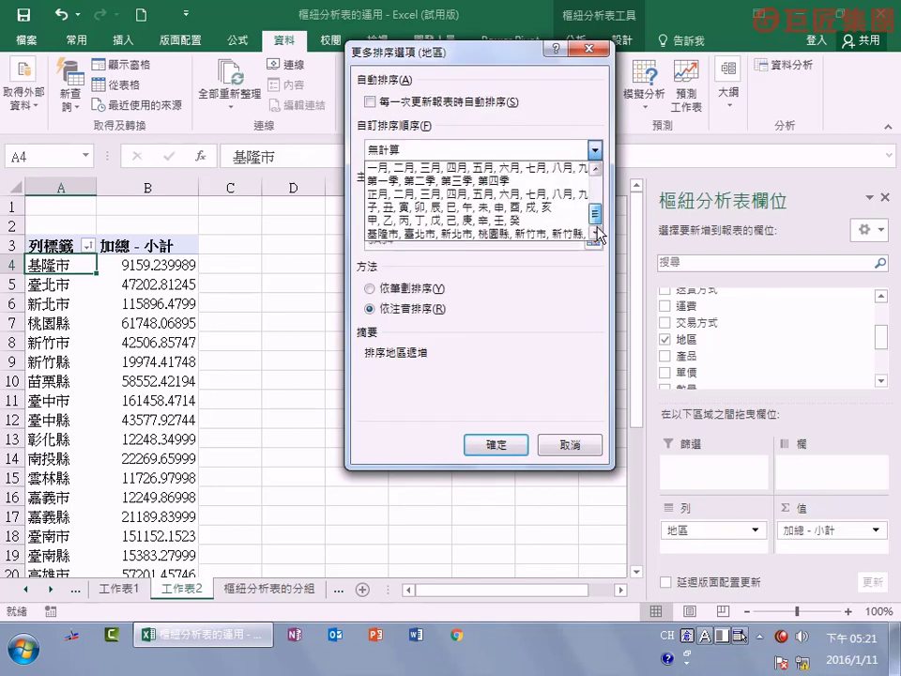
left_click(442, 234)
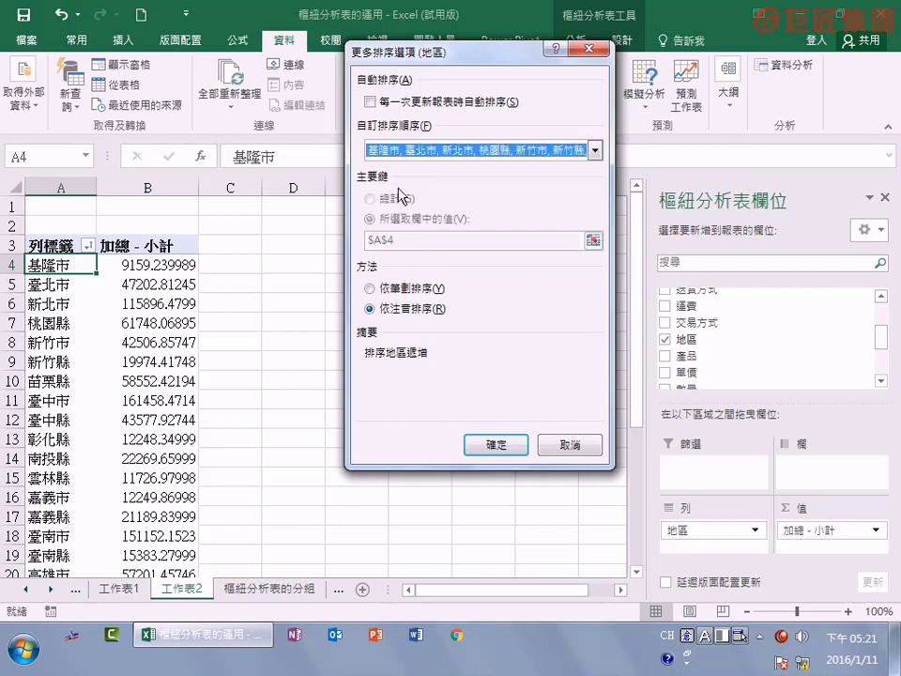
left_click(490, 444)
left_click(508, 391)
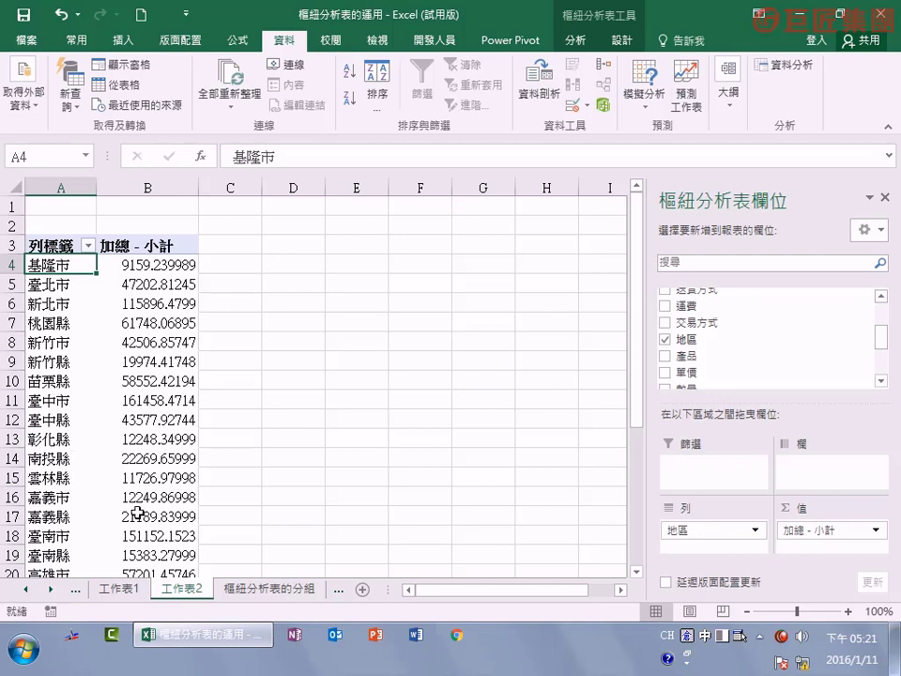
- Look over the city names in column B of the 地區排序 sheet
left_click(51, 589)
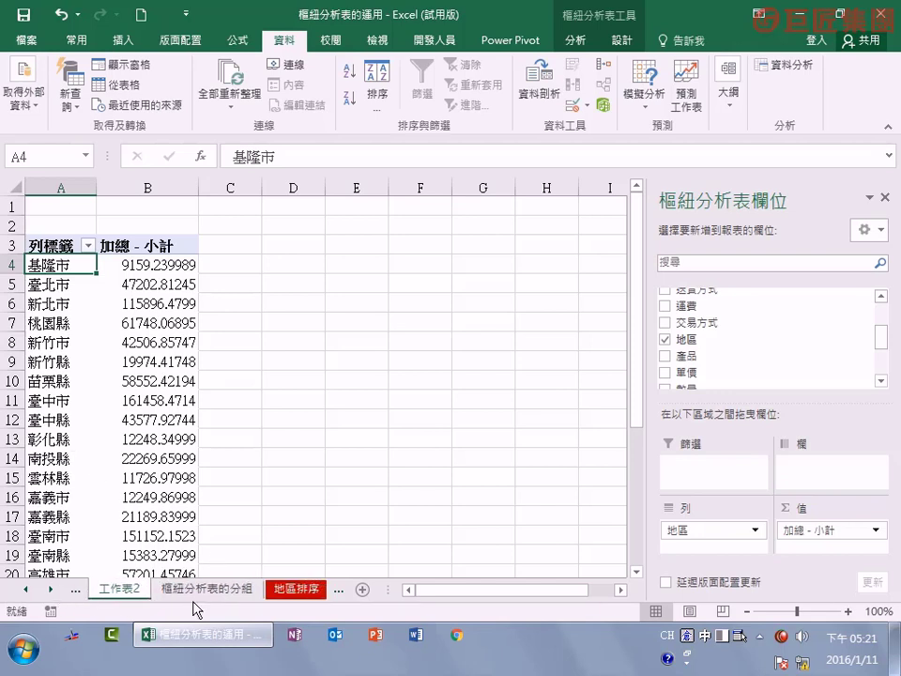
left_click(296, 589)
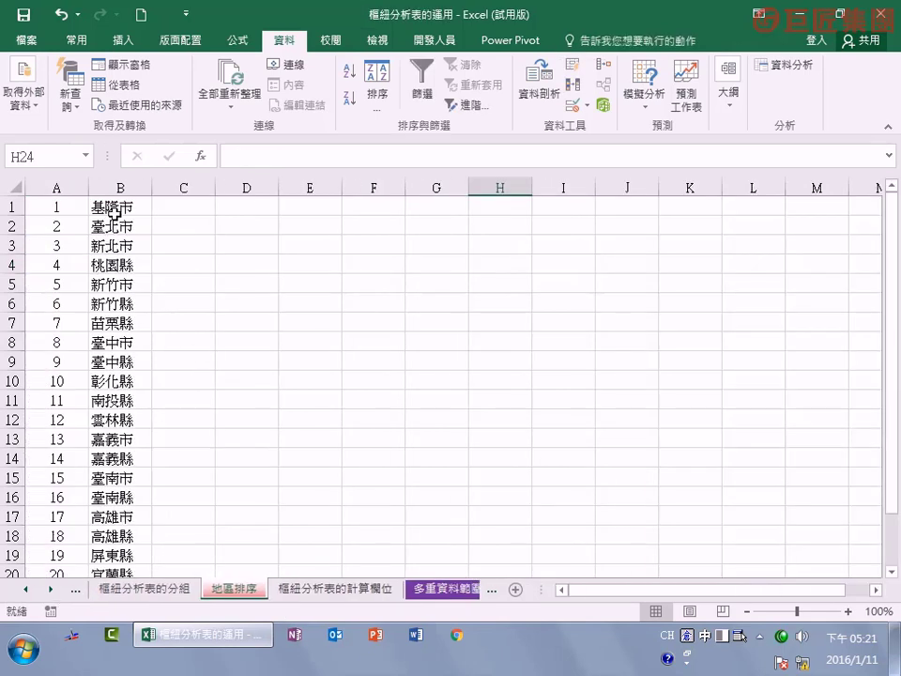
left_click_drag(112, 212, 132, 569)
left_click(112, 316)
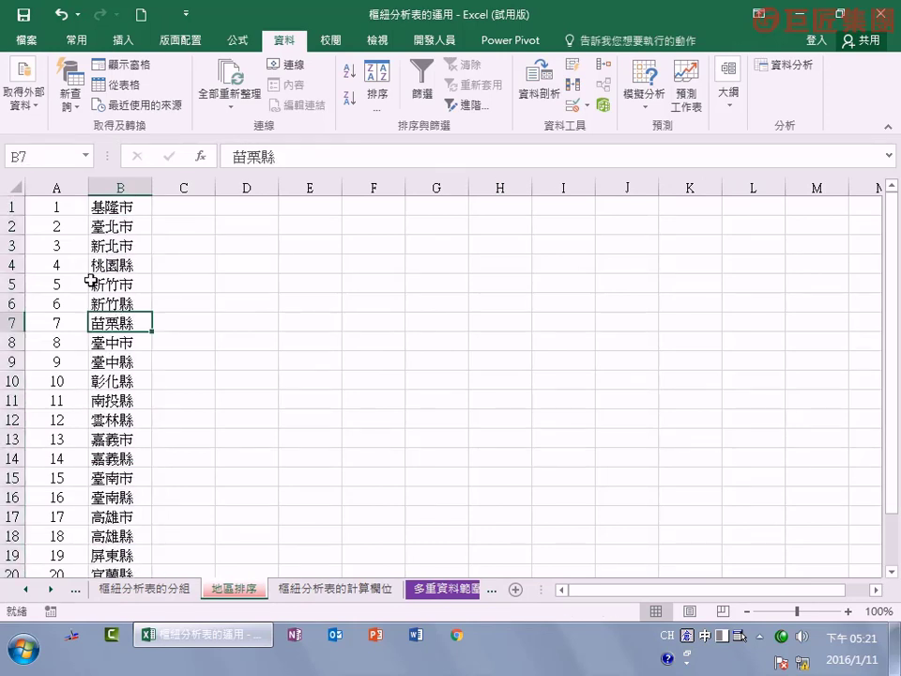
- Delete the 基隆市, 臺北市 custom list in Excel Options, then return to 工作表2
left_click(29, 41)
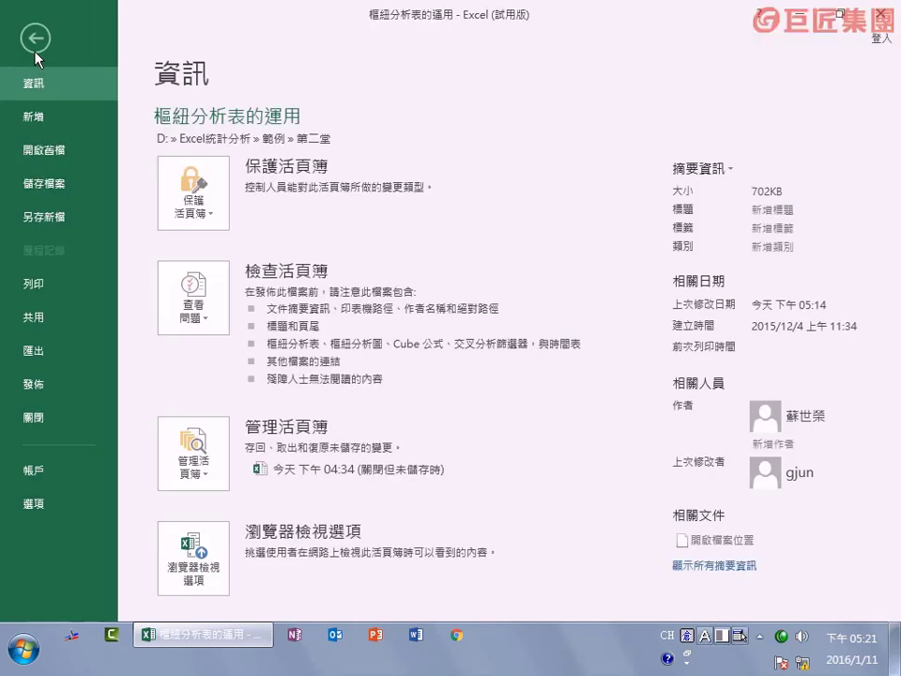
left_click(56, 499)
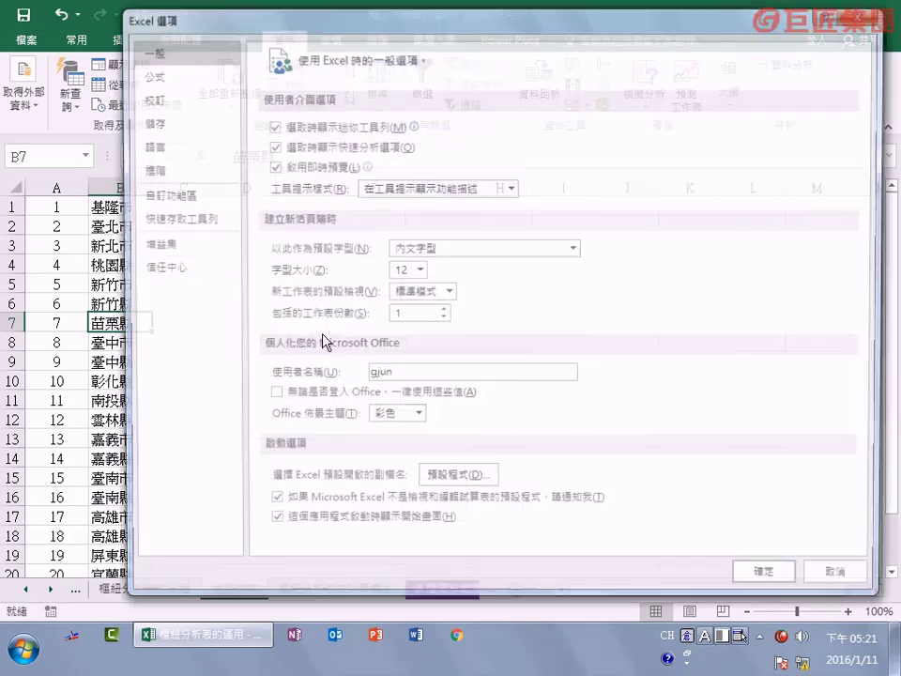
left_click(185, 184)
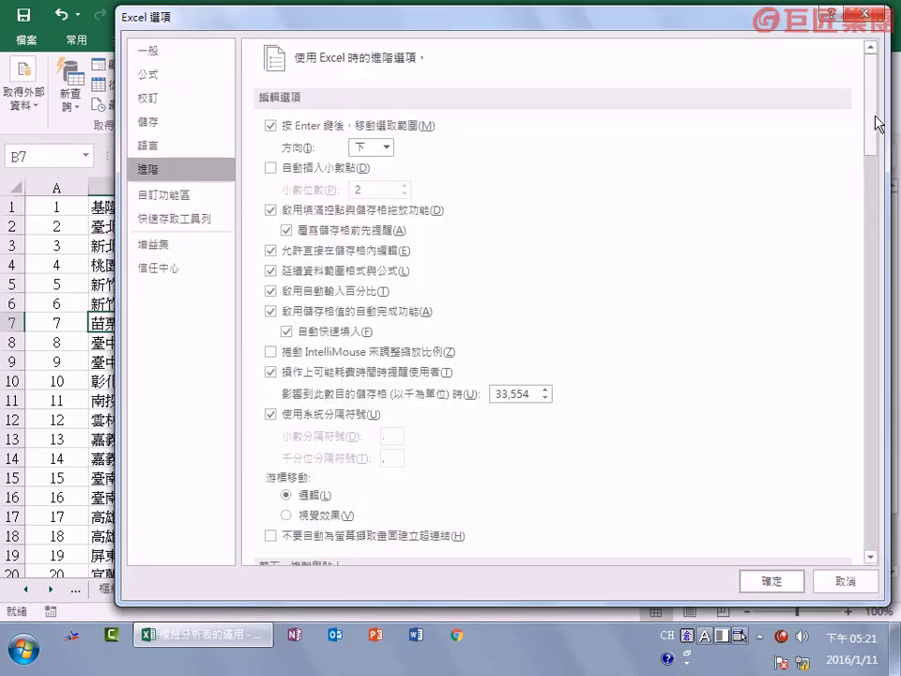
left_click_drag(879, 125, 822, 497)
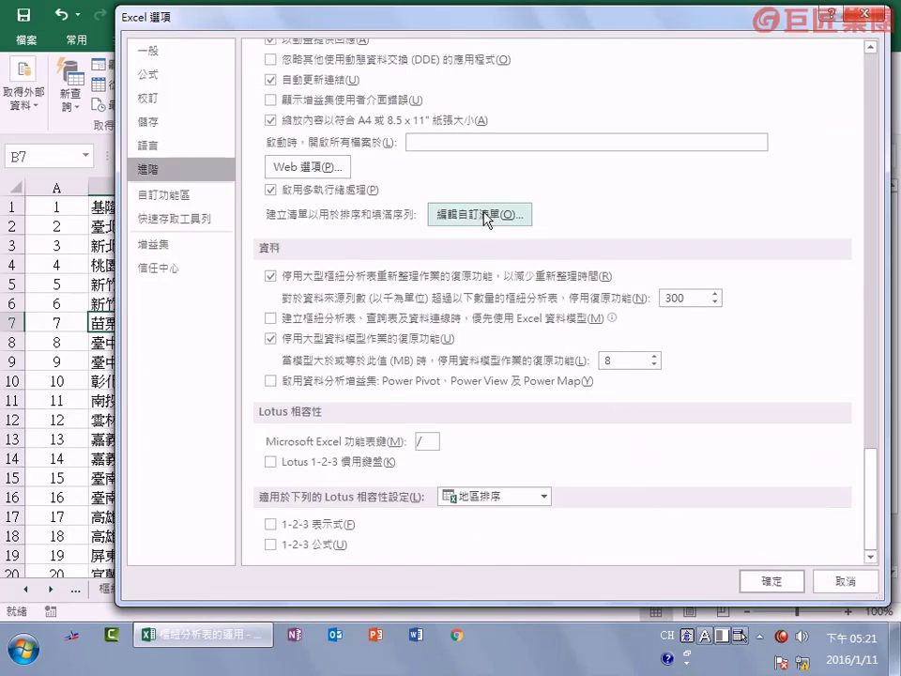
left_click(484, 218)
left_click(424, 292)
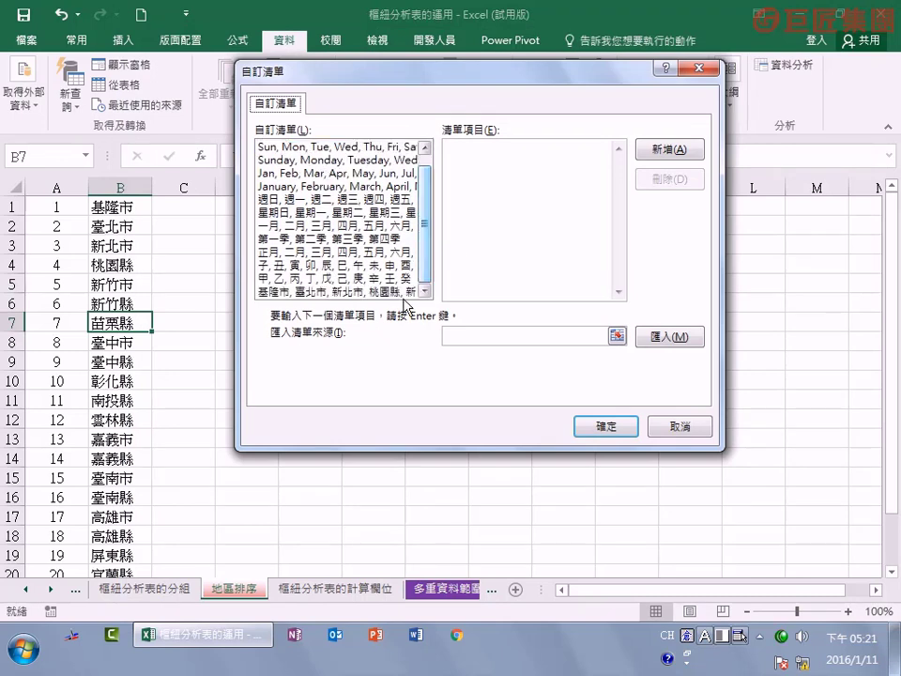
left_click(324, 292)
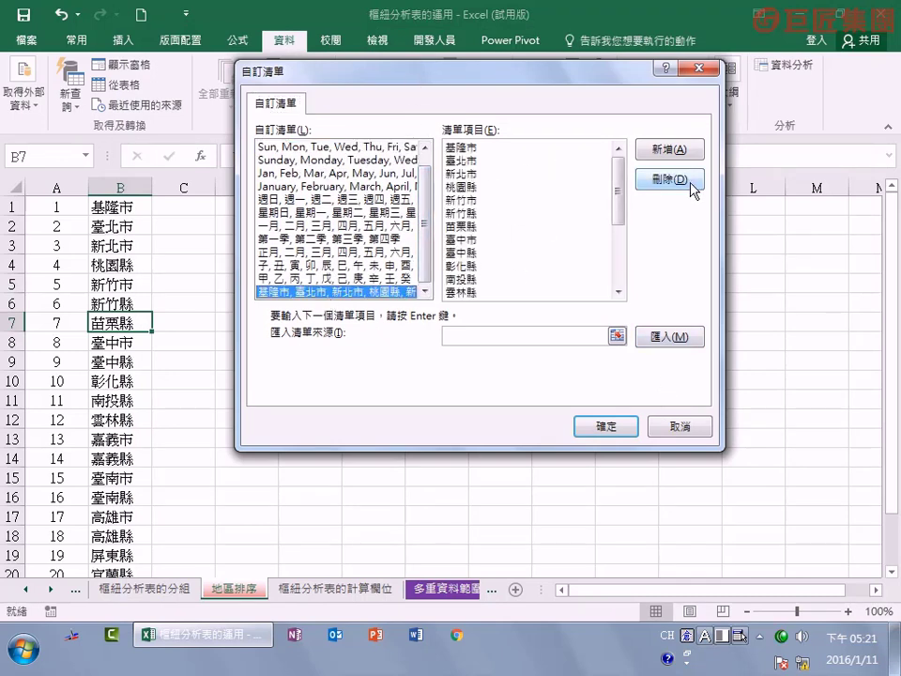
left_click(644, 183)
left_click(410, 368)
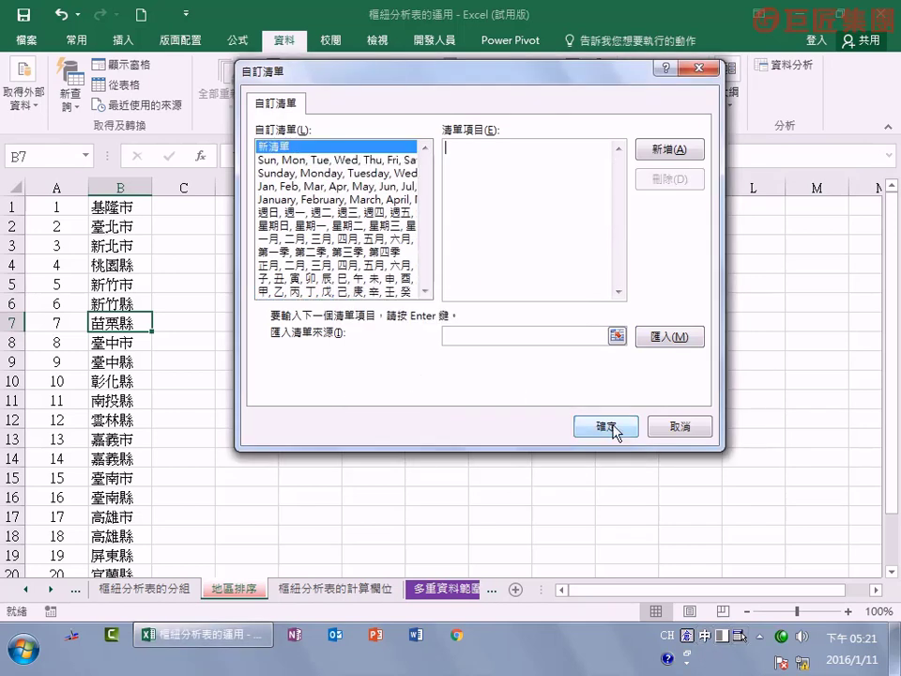
left_click(605, 425)
left_click(766, 573)
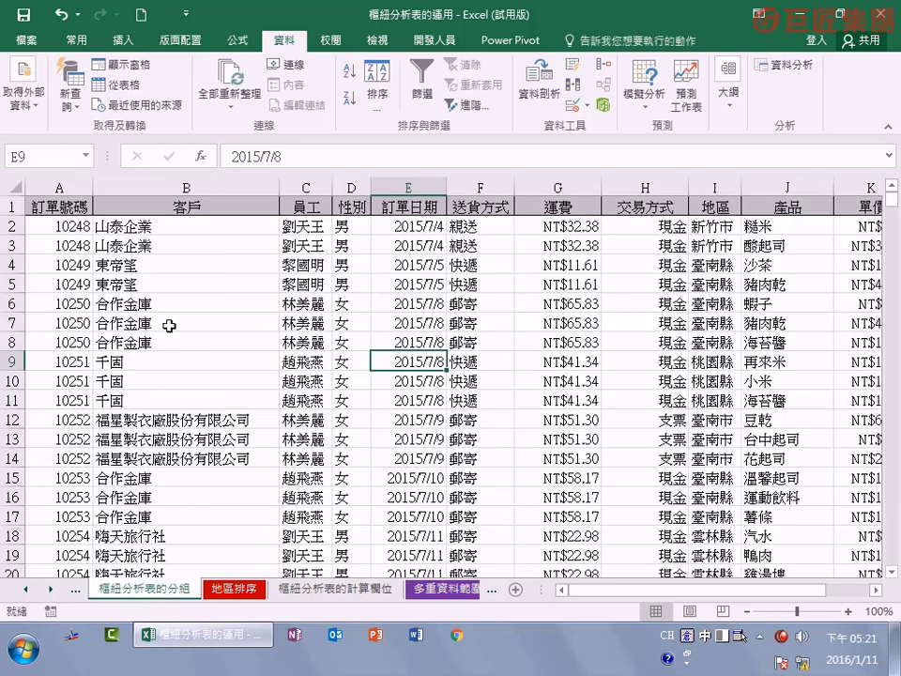
left_click(28, 591)
left_click(121, 590)
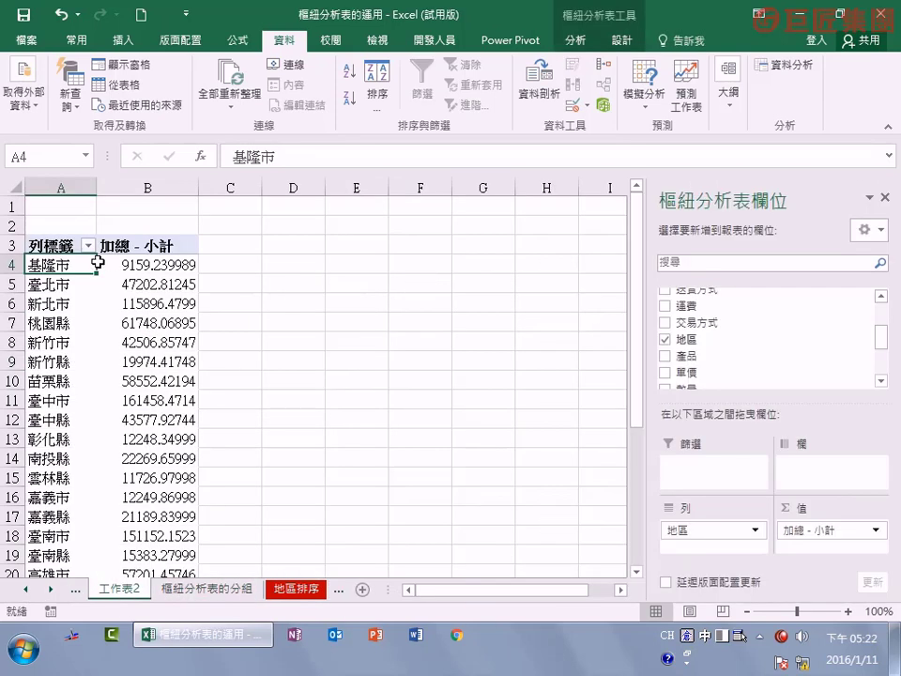
- Sort the pivot regions descending, then ascending, and open the 地區排序 sheet
left_click(56, 304)
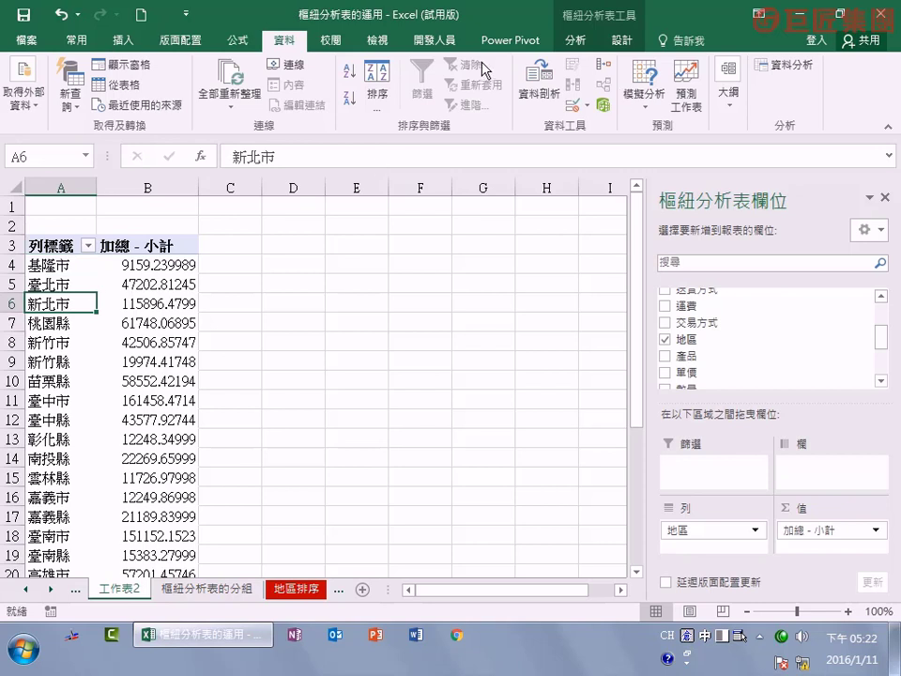
left_click(349, 98)
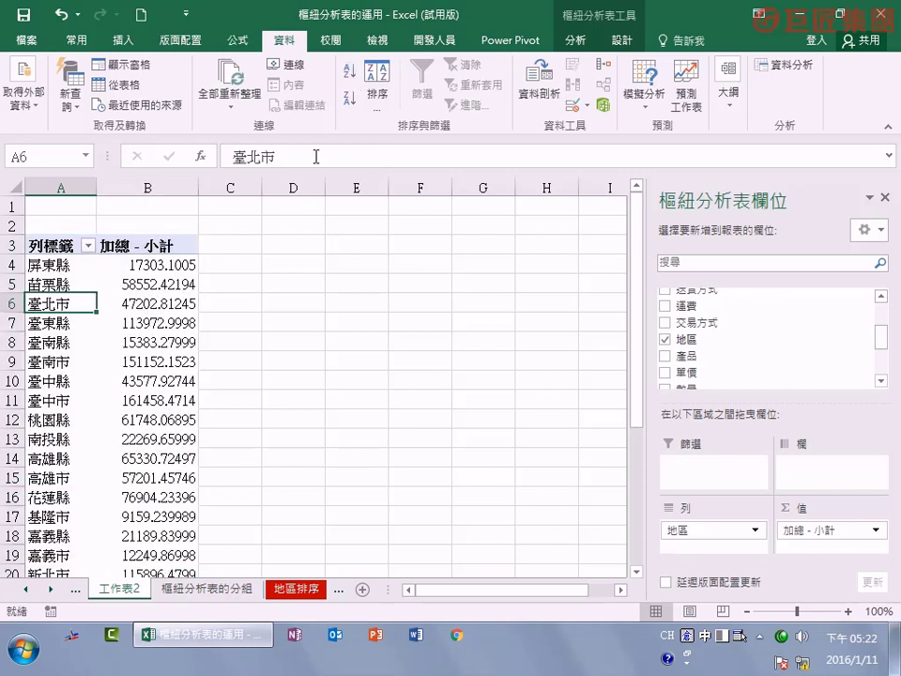
left_click(349, 71)
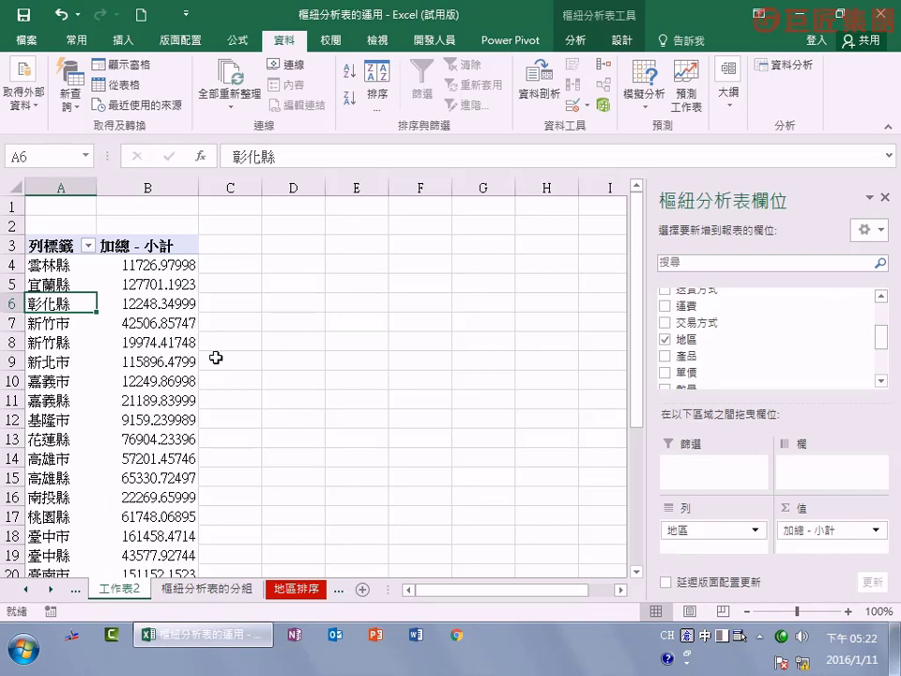
left_click(575, 40)
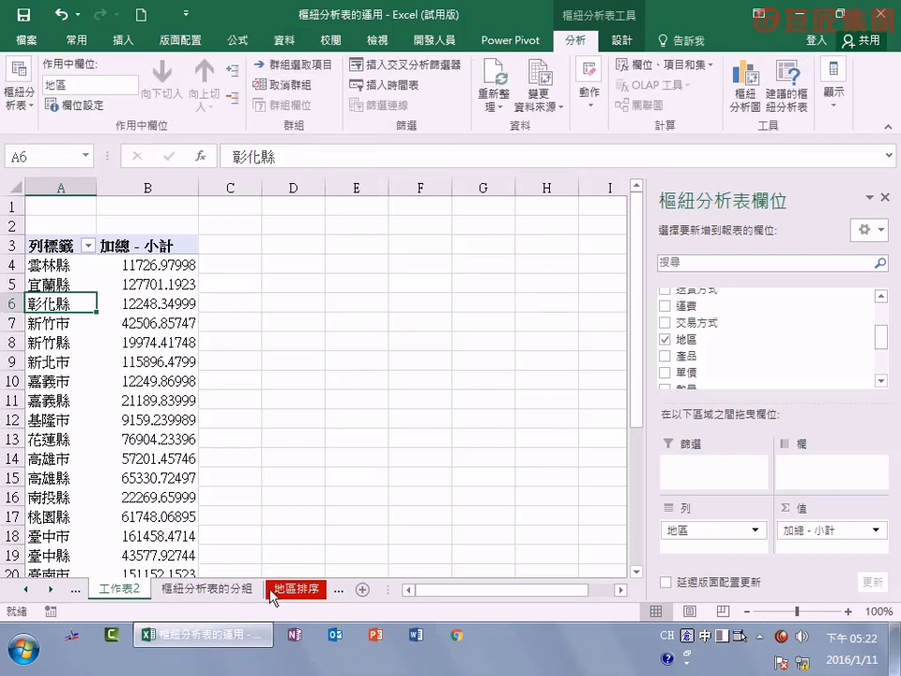
left_click(297, 589)
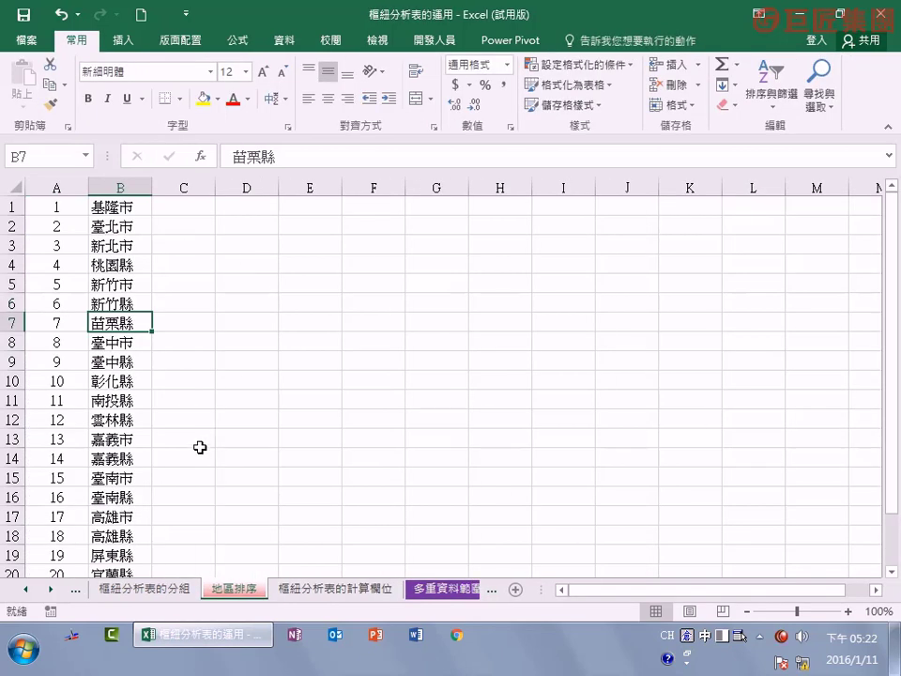
- Import the region names in B1:B22 (基隆市, 臺北市, 新北市…) as a new custom list
left_click(113, 206)
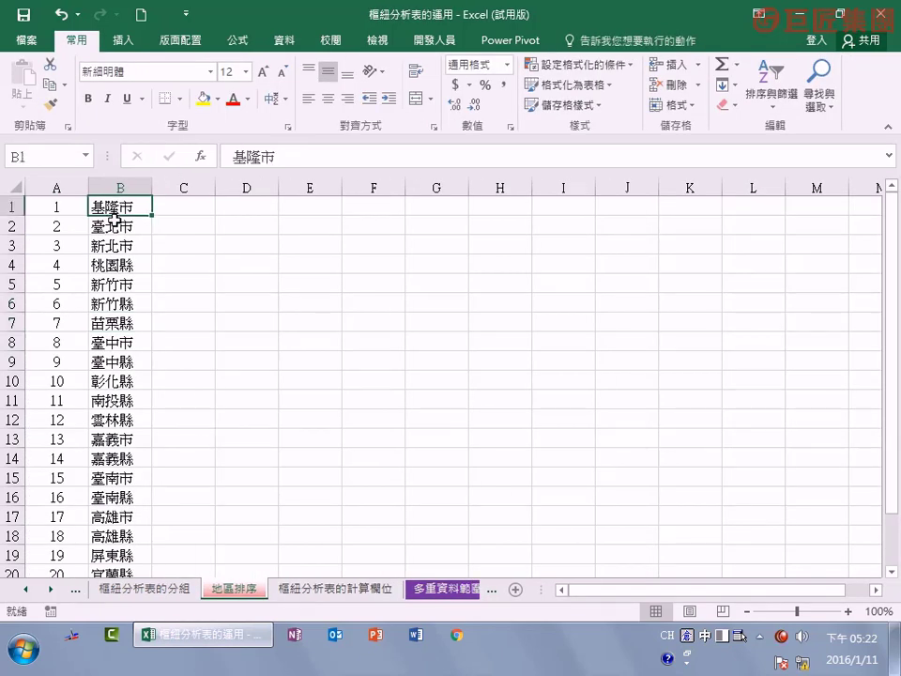
key("ctrl+shift+Down")
left_click(25, 42)
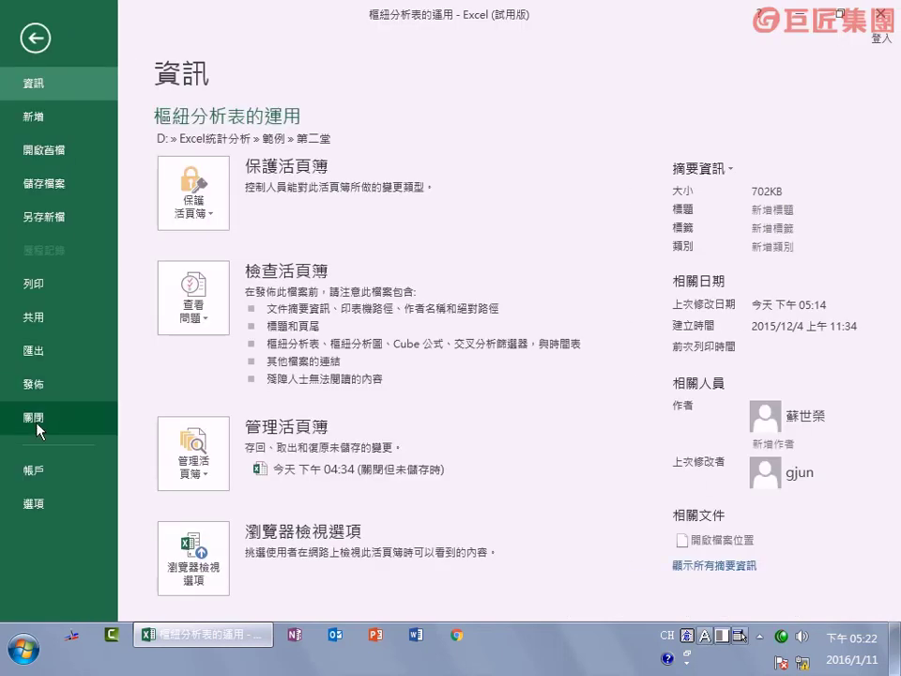
left_click(37, 503)
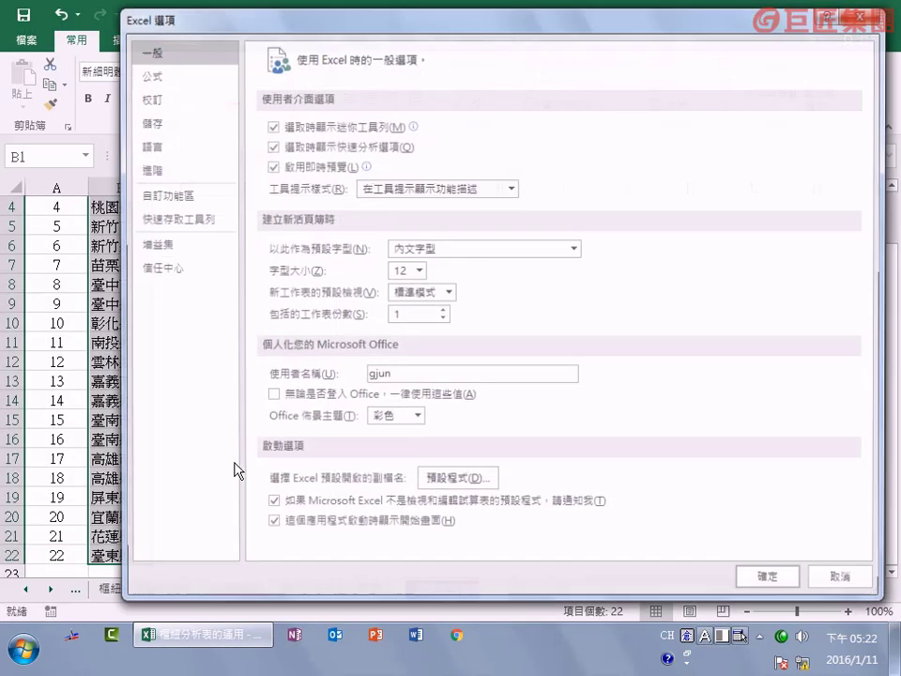
left_click(192, 173)
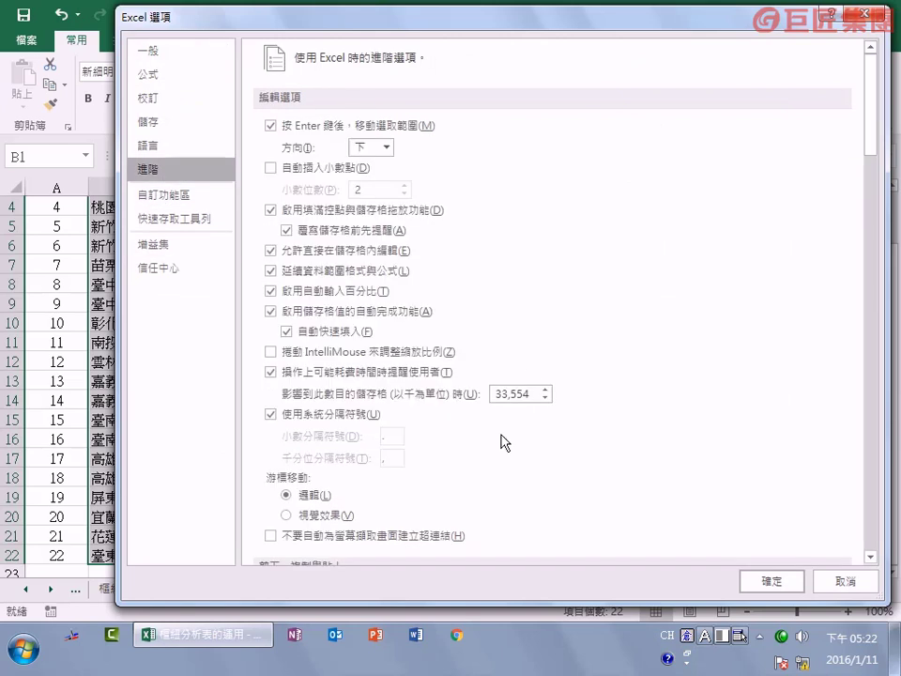
left_click_drag(871, 114, 868, 526)
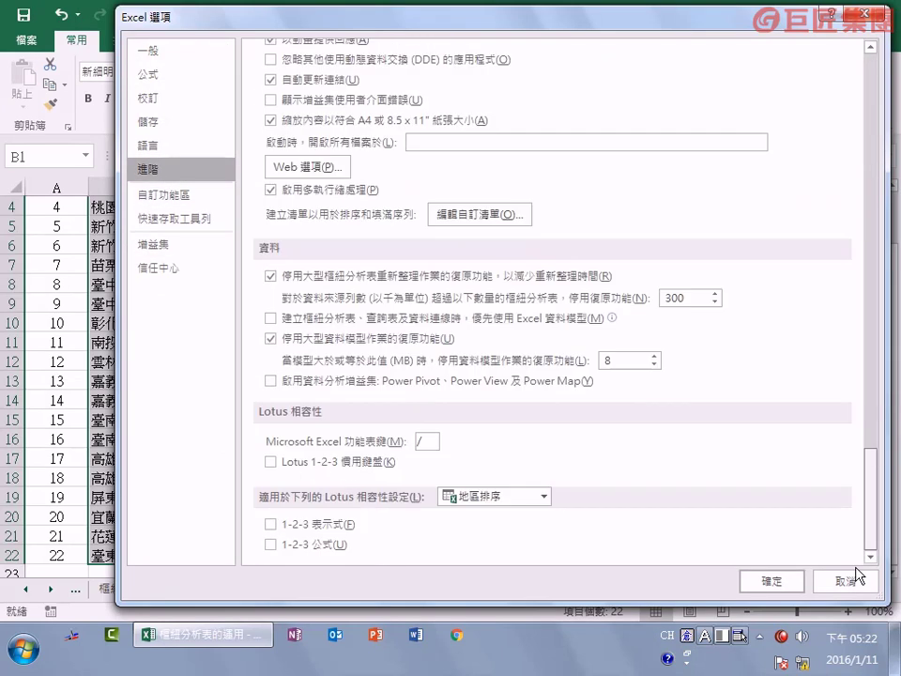
left_click(460, 216)
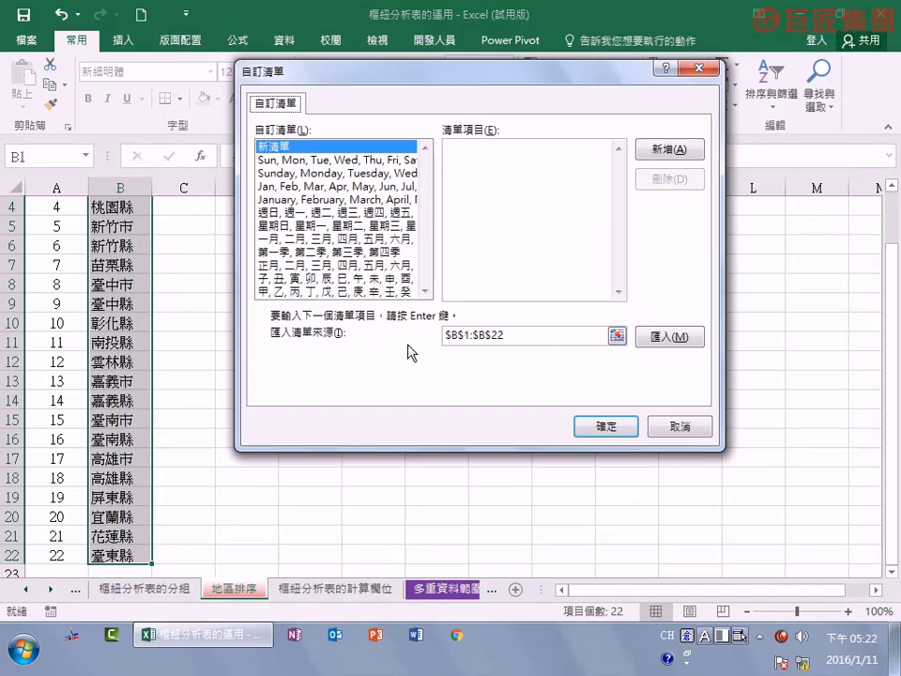
left_click(690, 340)
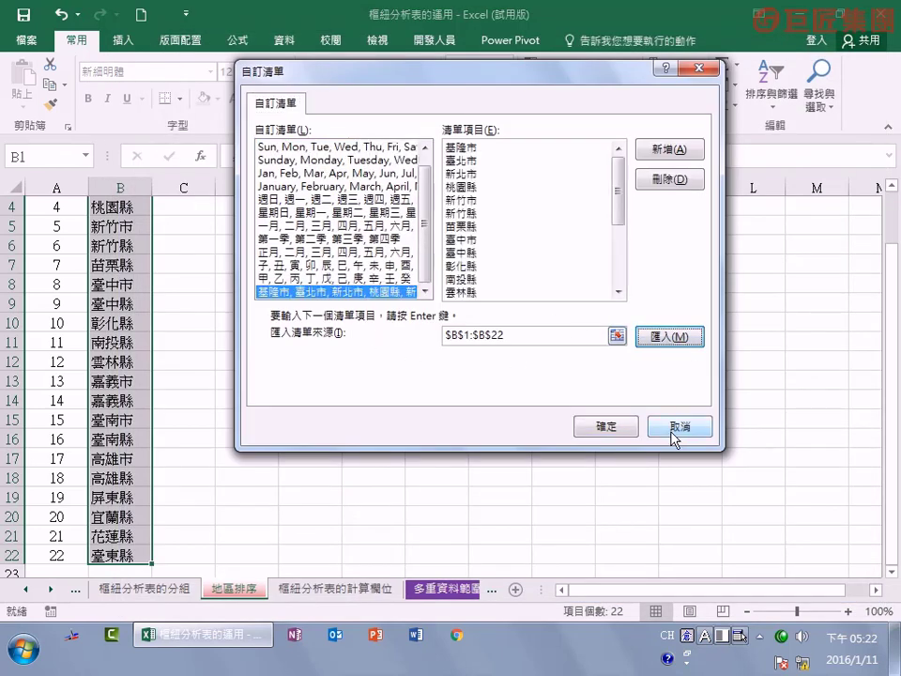
left_click(606, 427)
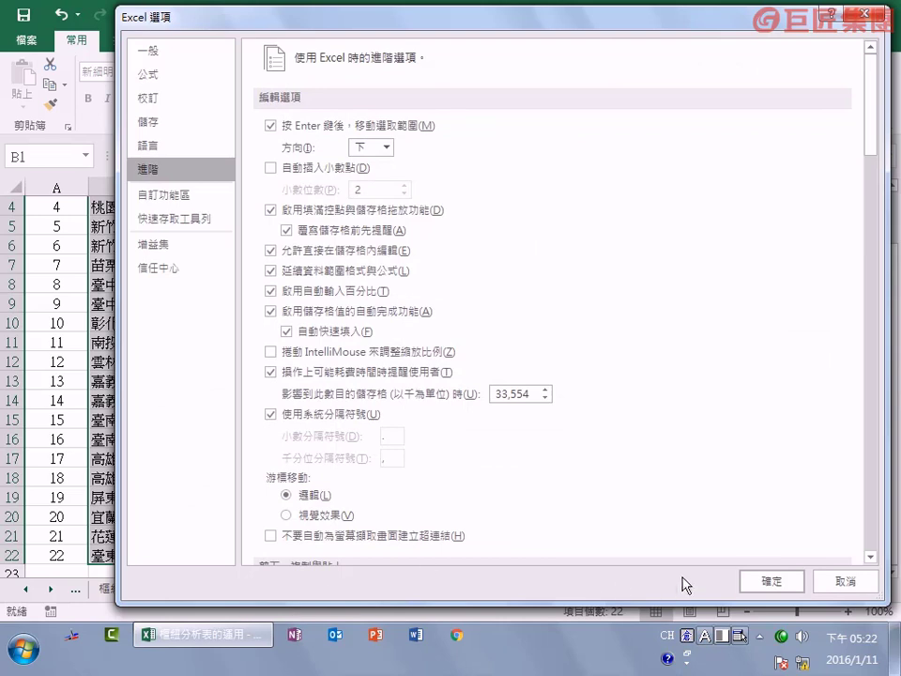
left_click(770, 582)
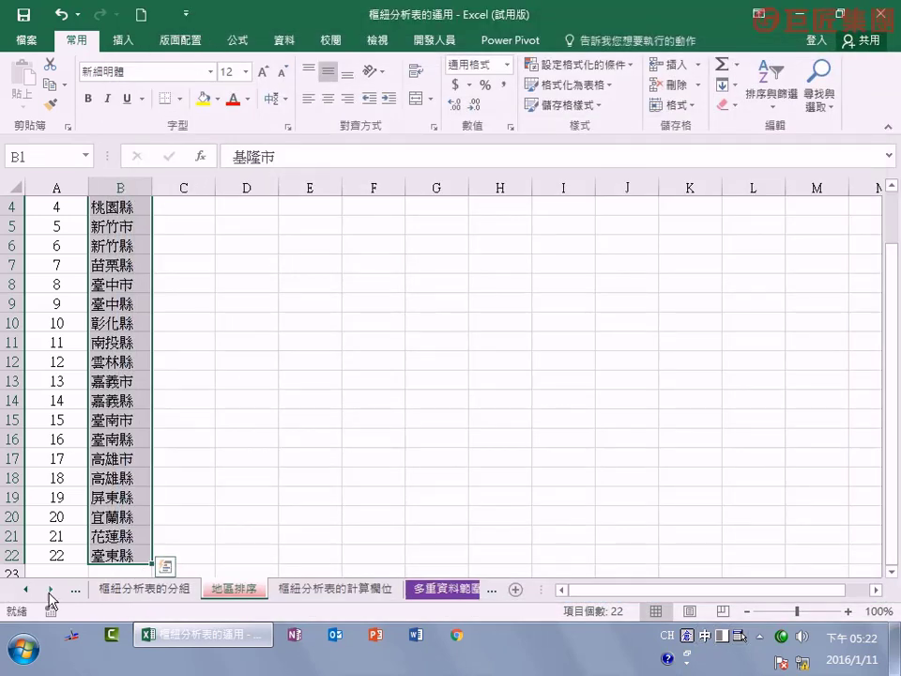
- Go to the pivot table on 工作表2 and select a region label
left_click(26, 588)
left_click(131, 592)
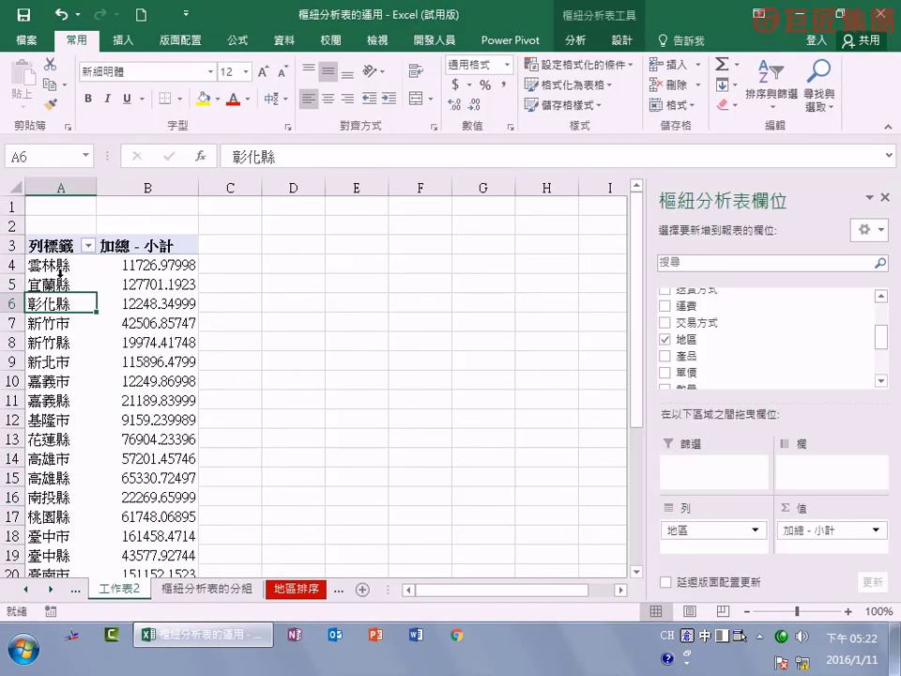
left_click(59, 298)
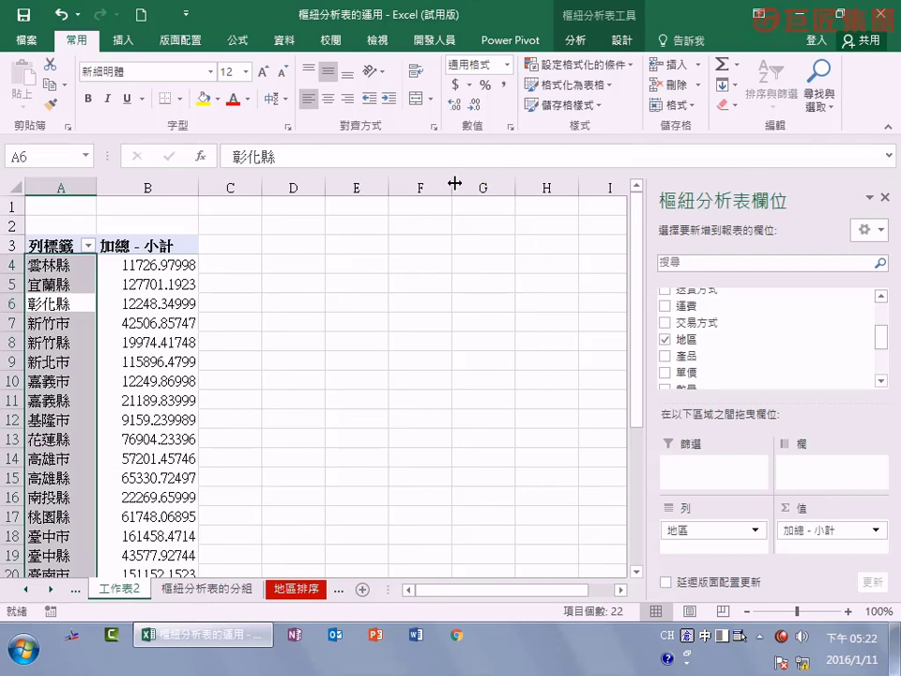
left_click(293, 282)
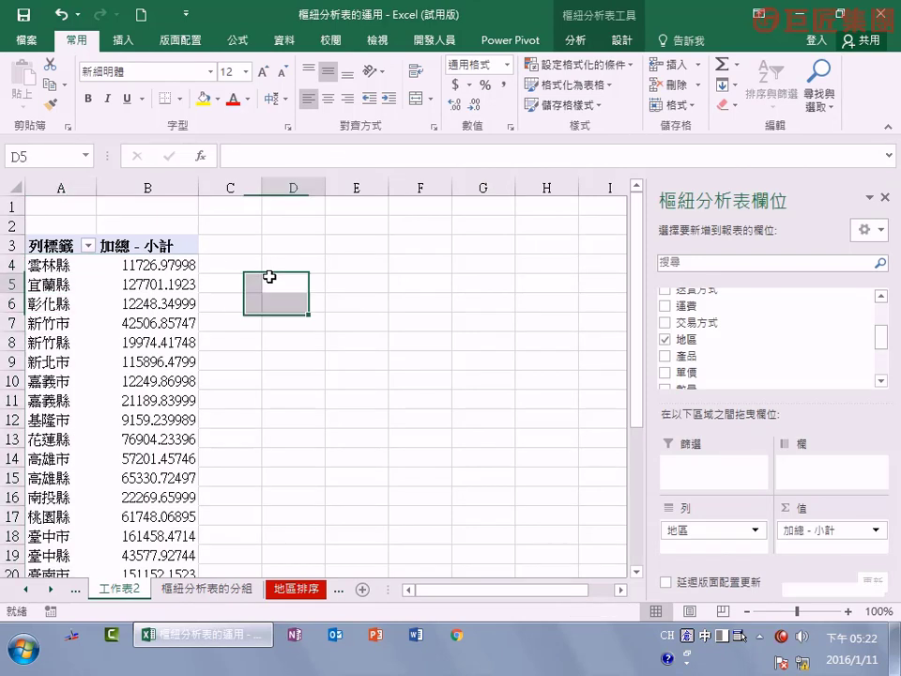
left_click(52, 306)
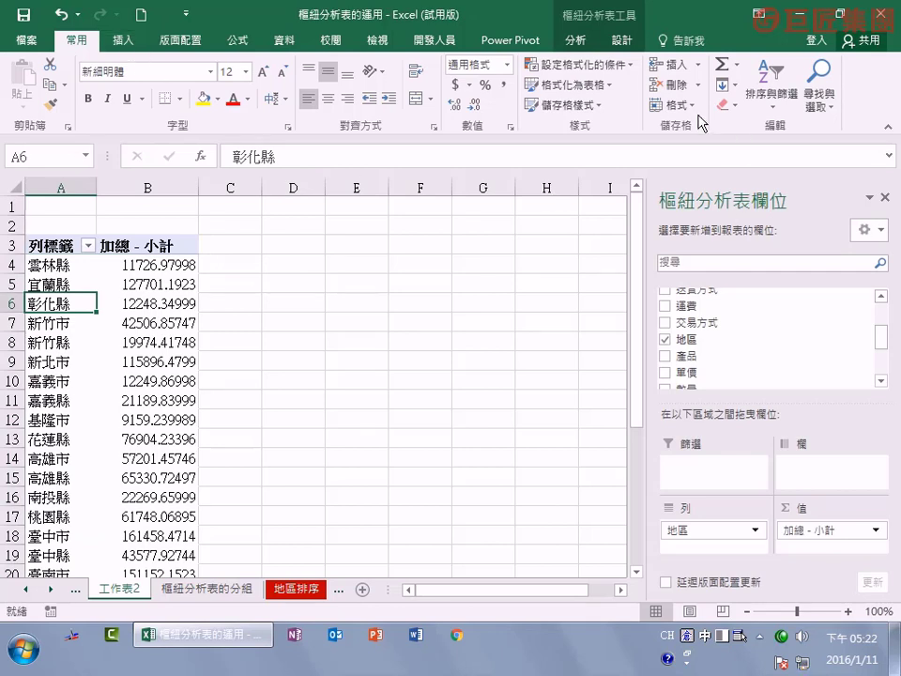
- Sort the 地區 field by the new custom region list, applying ascending then descending order
left_click(281, 40)
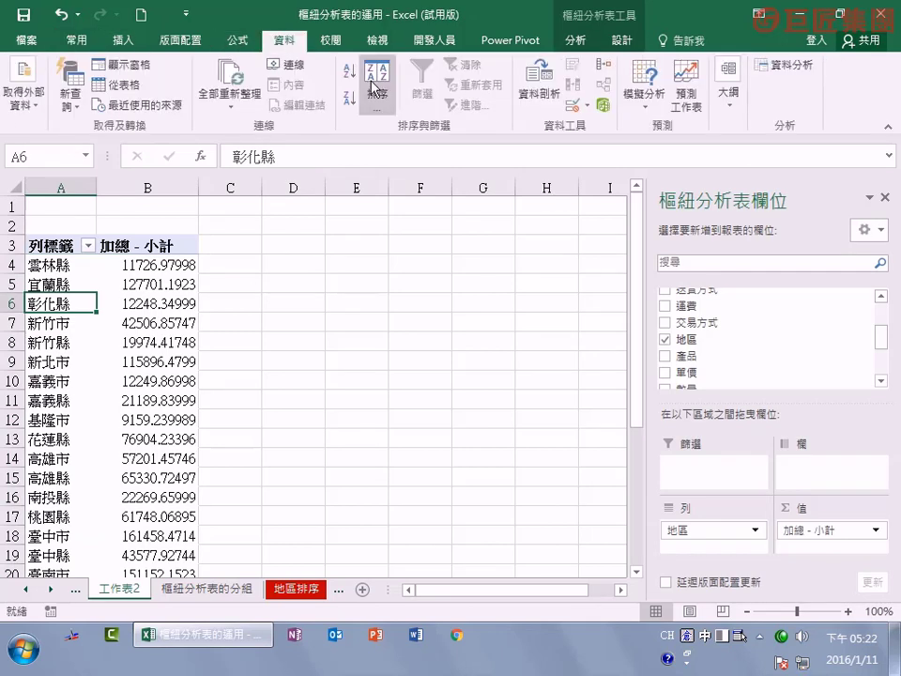
left_click(374, 84)
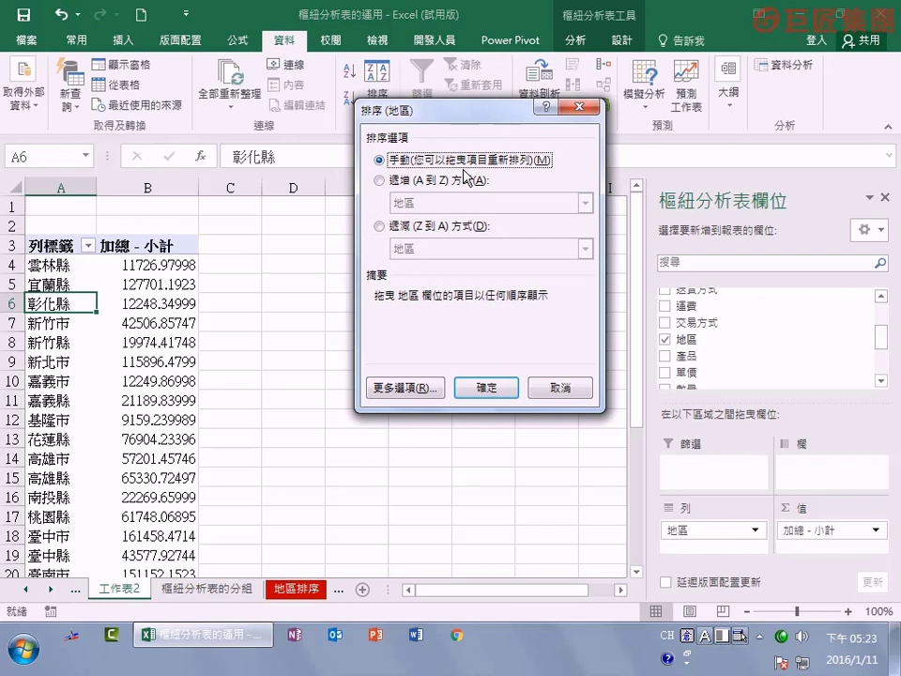
left_click(413, 385)
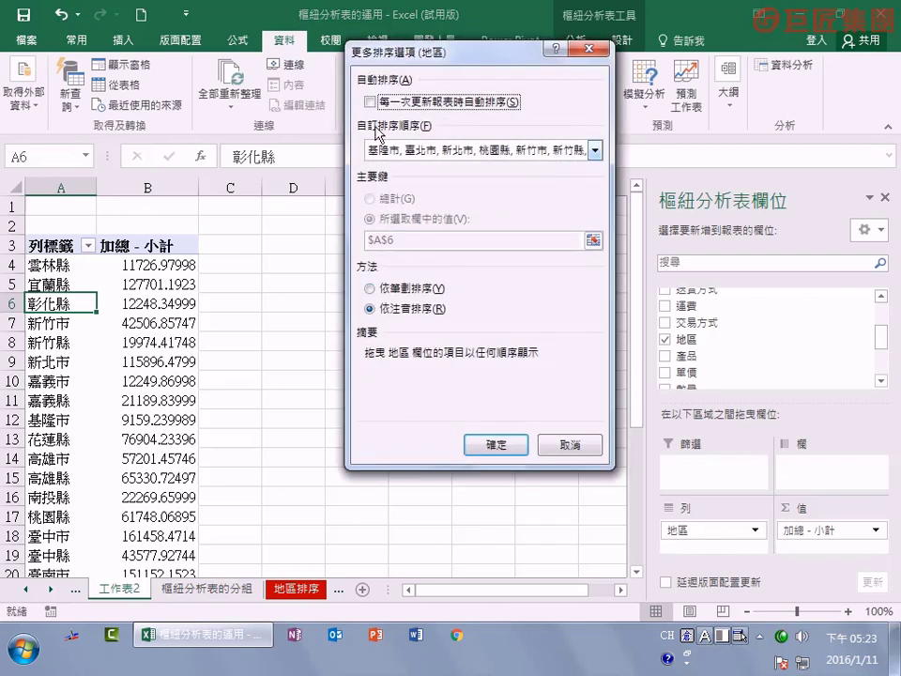
left_click(594, 153)
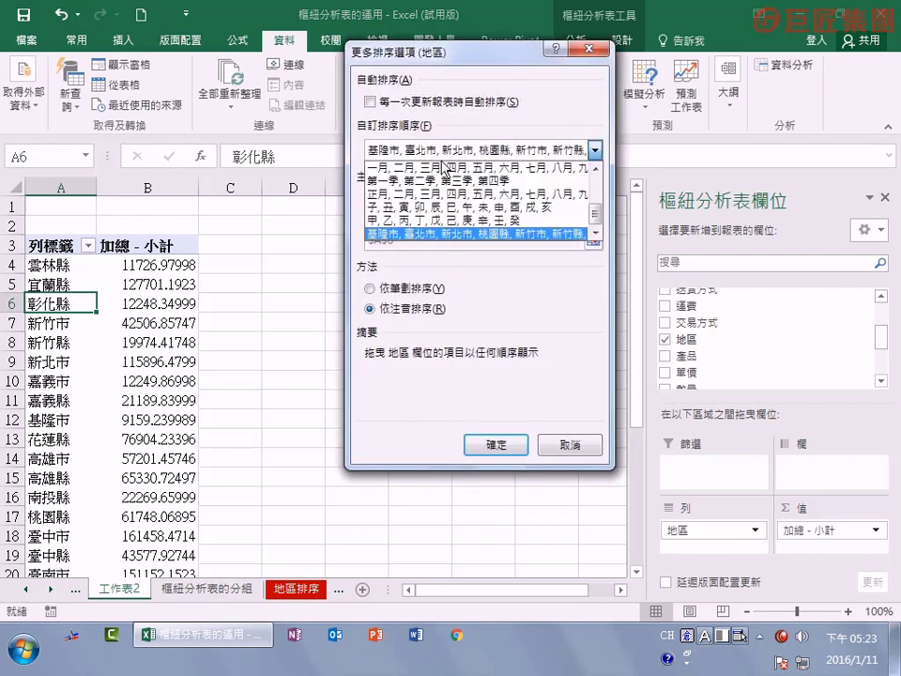
left_click(425, 239)
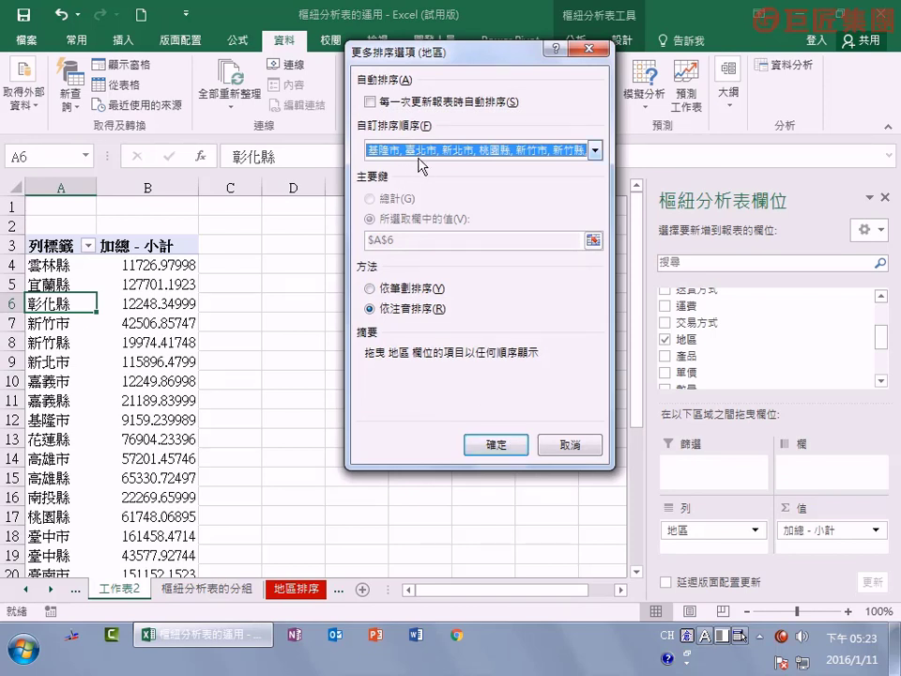
left_click(505, 448)
left_click(479, 390)
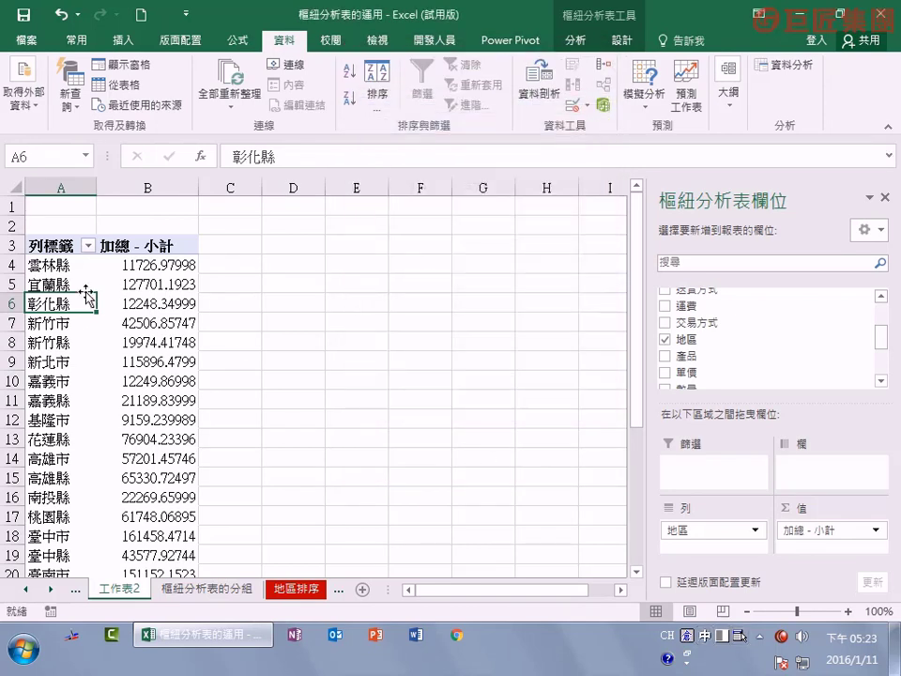
left_click(350, 77)
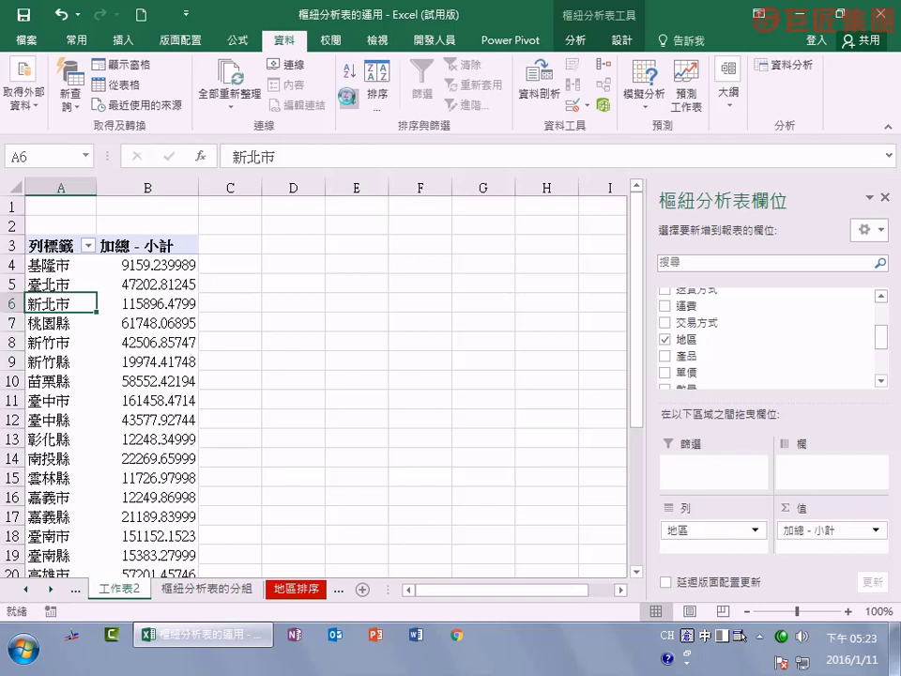
left_click(350, 95)
- Restore north-to-south order, group 基隆市 through 苗栗縣, and rename the group to 北區
left_click(350, 77)
left_click_drag(42, 268, 45, 333)
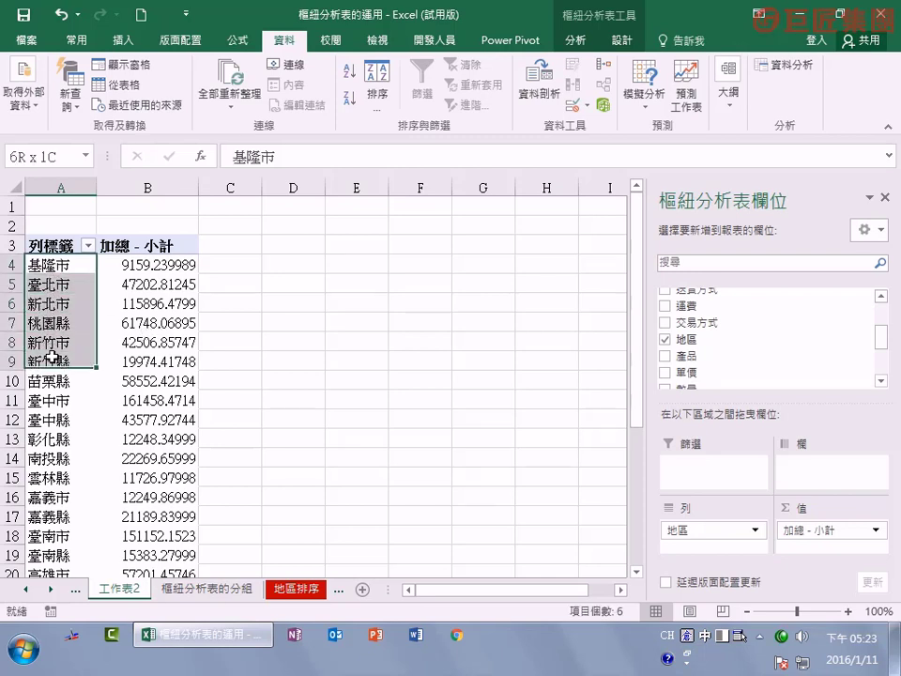
left_click_drag(45, 334, 59, 378)
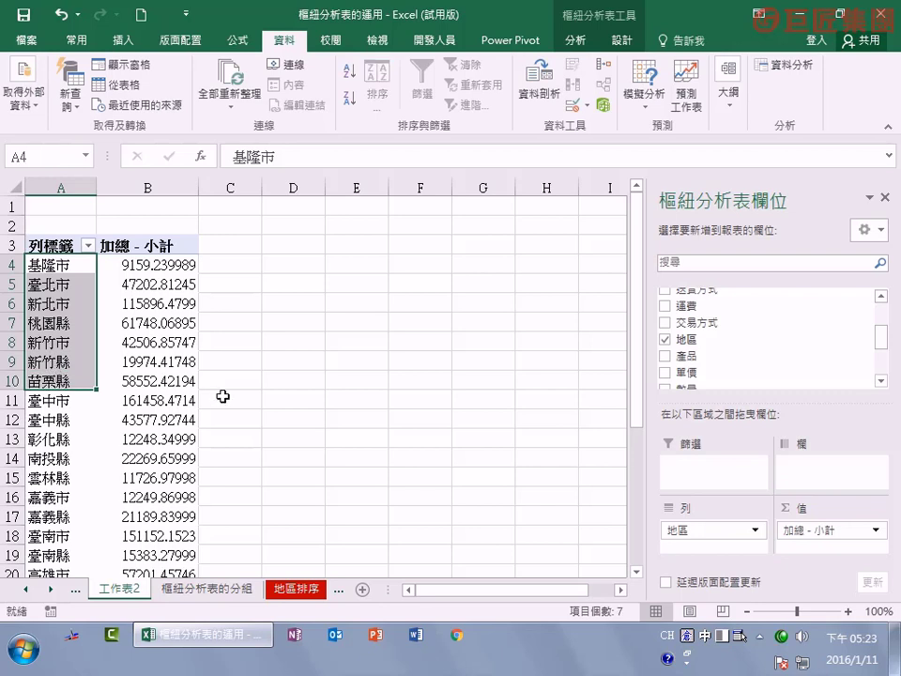
left_click(580, 40)
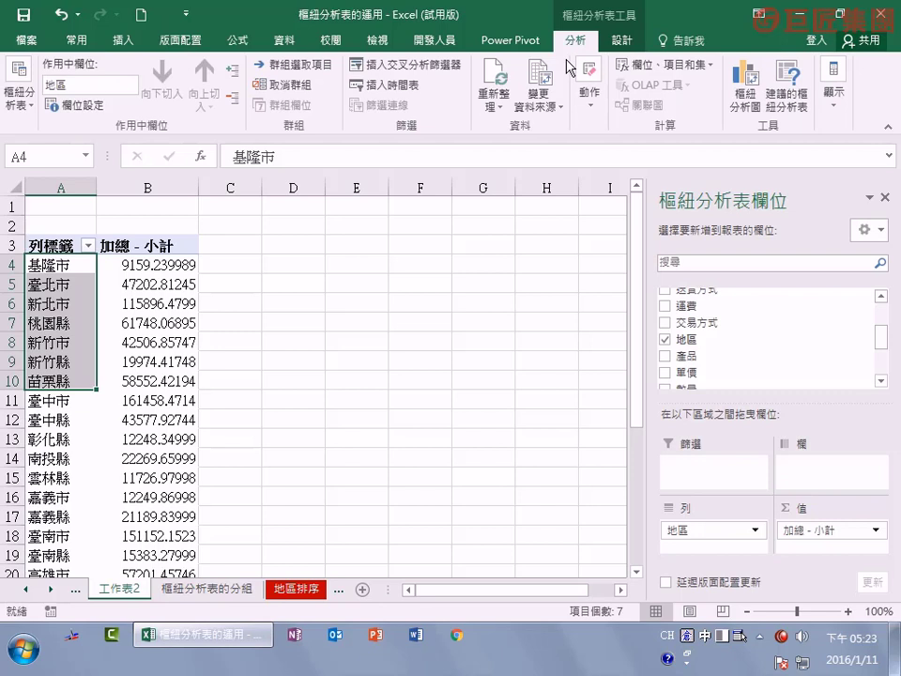
left_click(294, 70)
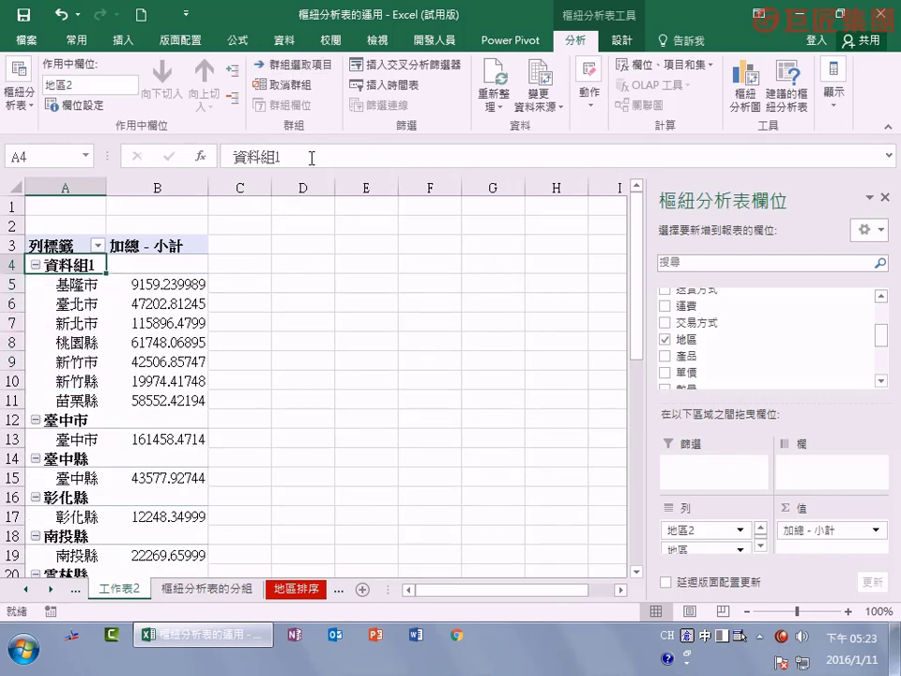
left_click_drag(282, 157, 82, 165)
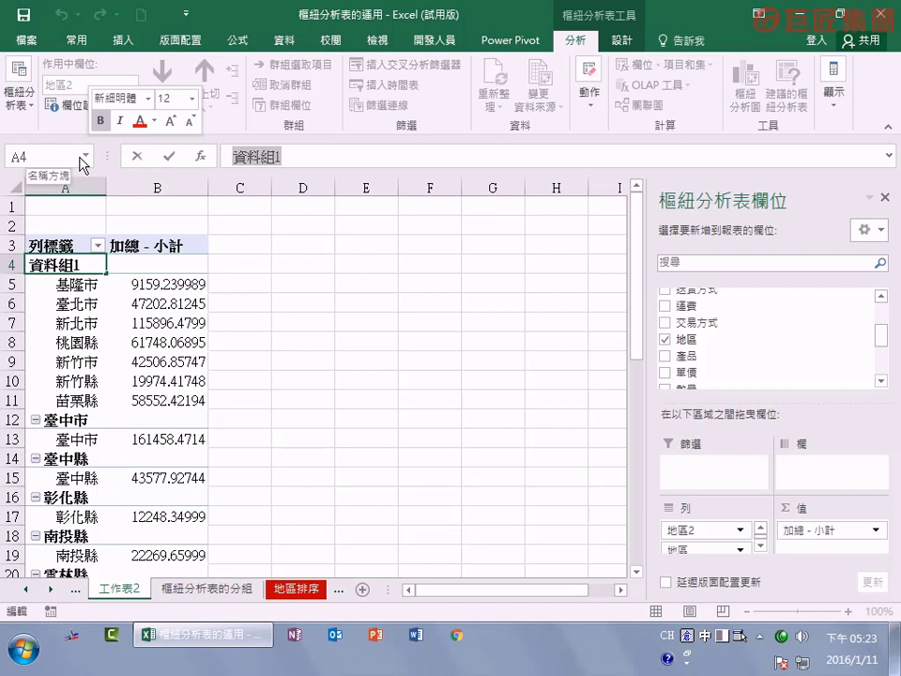
type("北區")
key("Return")
key("Return")
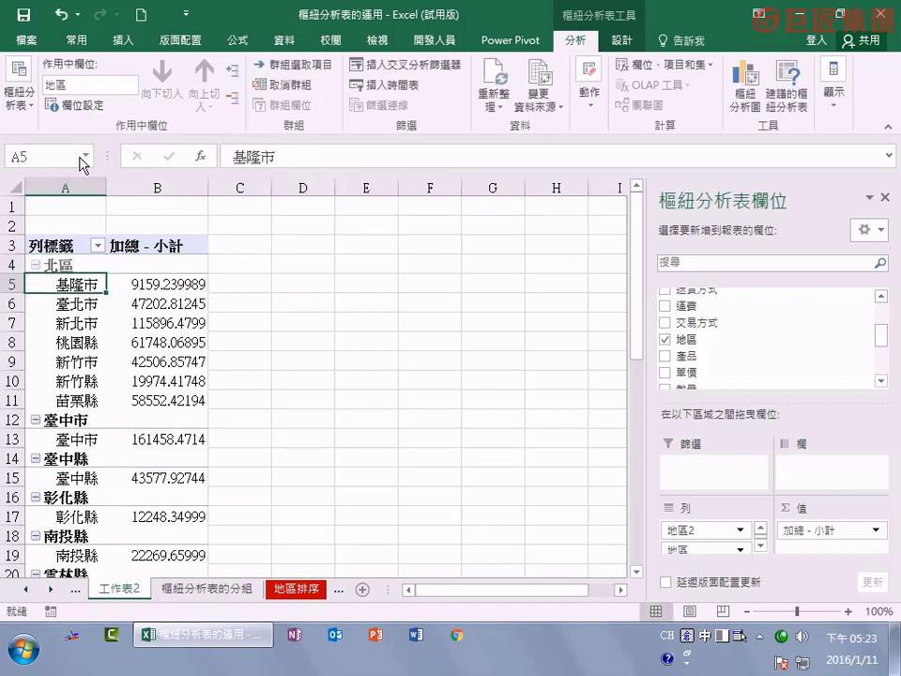
- Group the cities 臺中市 through 嘉義縣 and name the group 中區
scroll(119, 415, "down", 1)
mouse_move(70, 367)
left_mouse_down()
mouse_move(89, 584)
mouse_move(75, 483)
mouse_move(81, 516)
left_mouse_up()
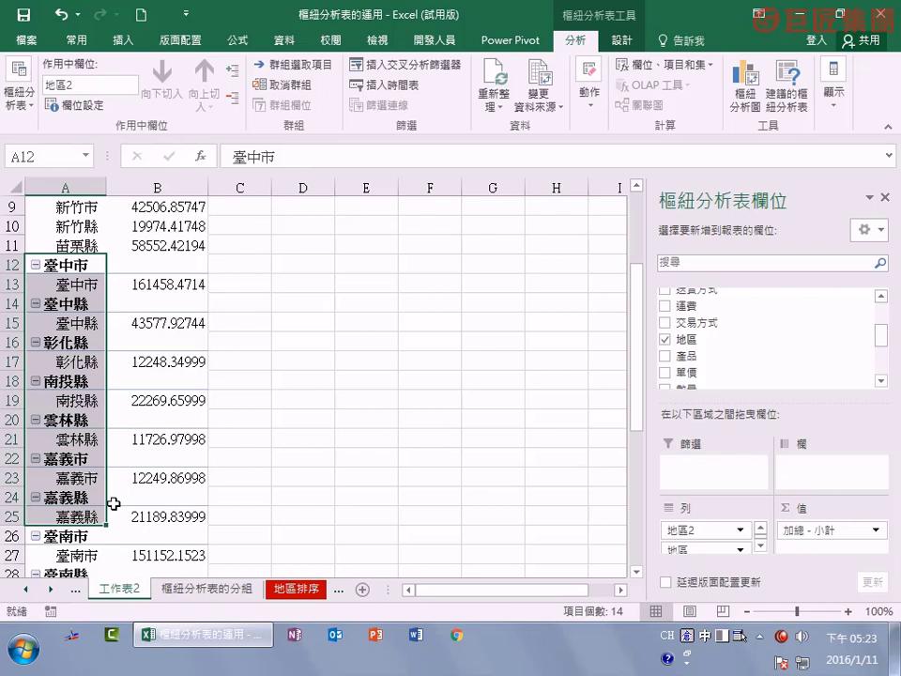
left_click(270, 65)
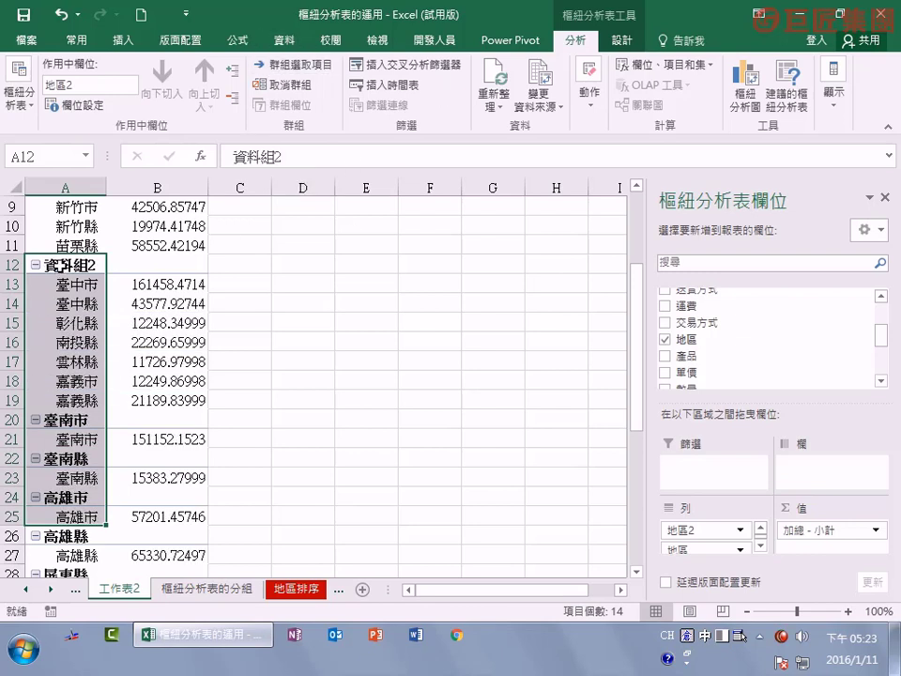
double_click(309, 154)
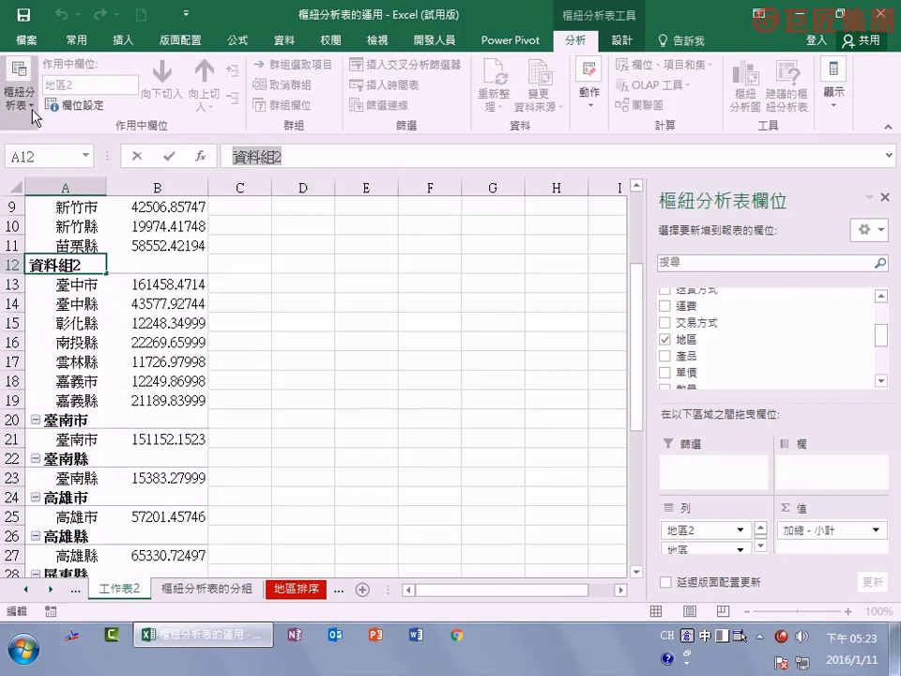
type("中區")
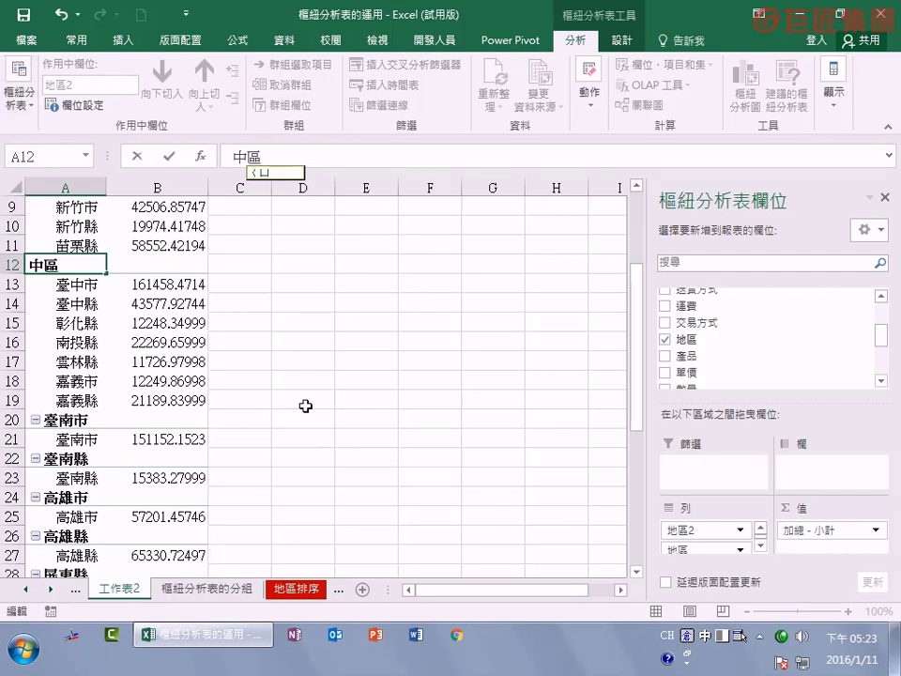
left_click(79, 381)
- Group the cities 臺南市 through 屏東縣 into a new group, 資料組3
scroll(79, 382, "down", 1)
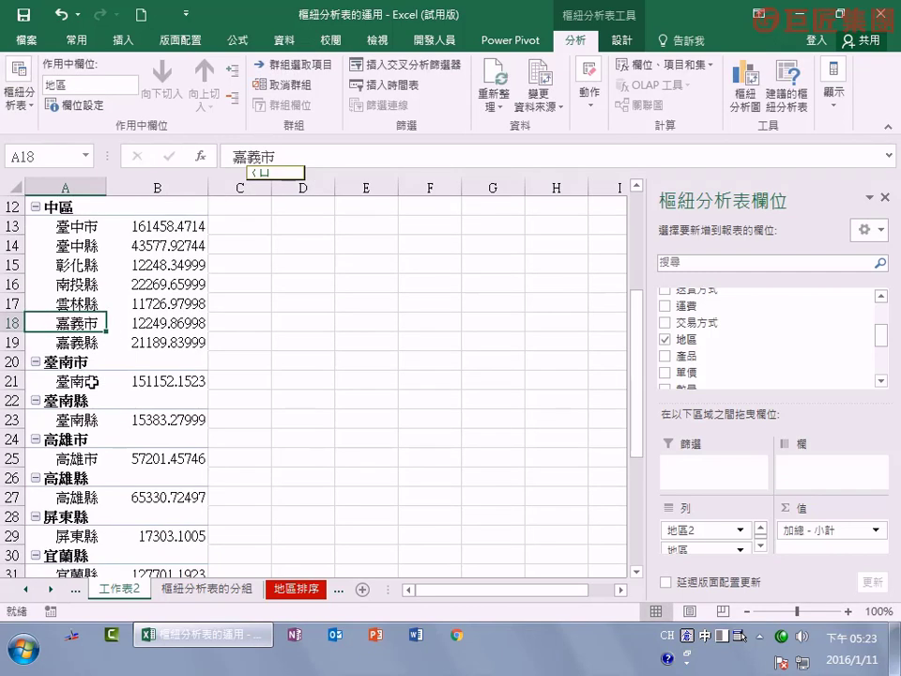
scroll(83, 380, "down", 1)
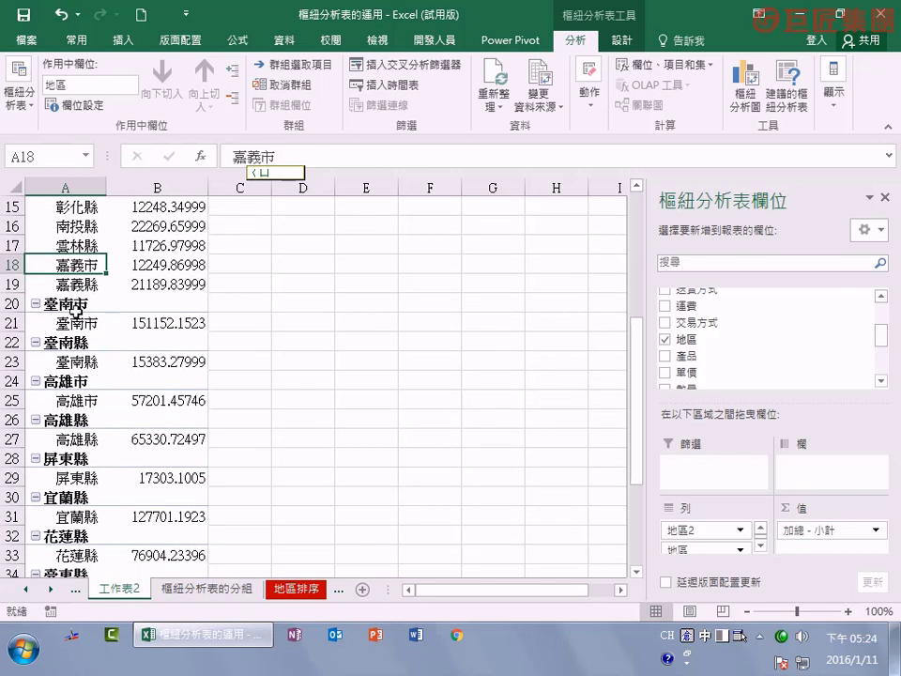
left_click(72, 308)
left_click_drag(68, 307, 54, 478)
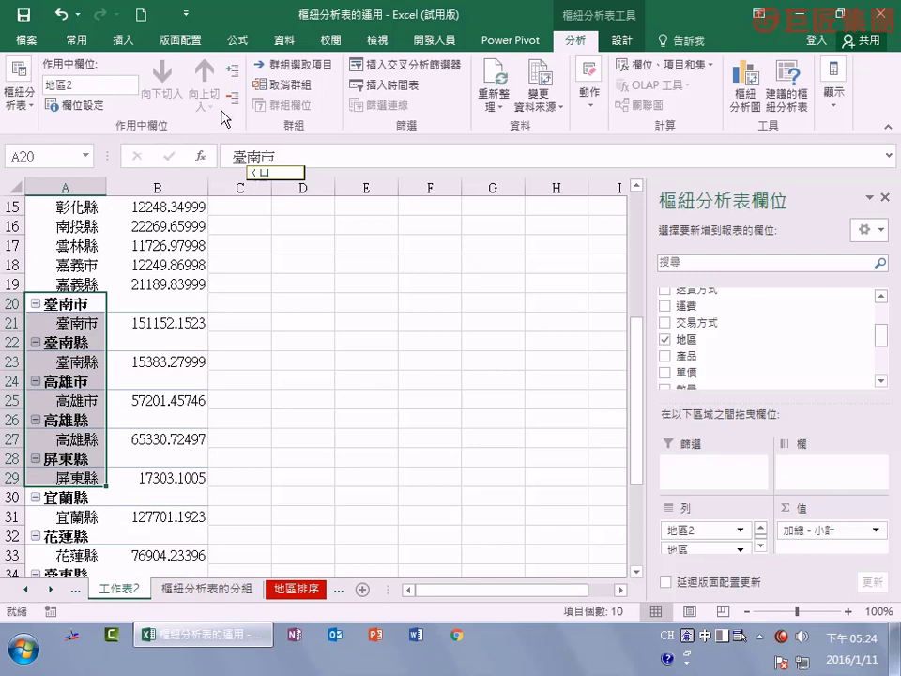
left_click(291, 63)
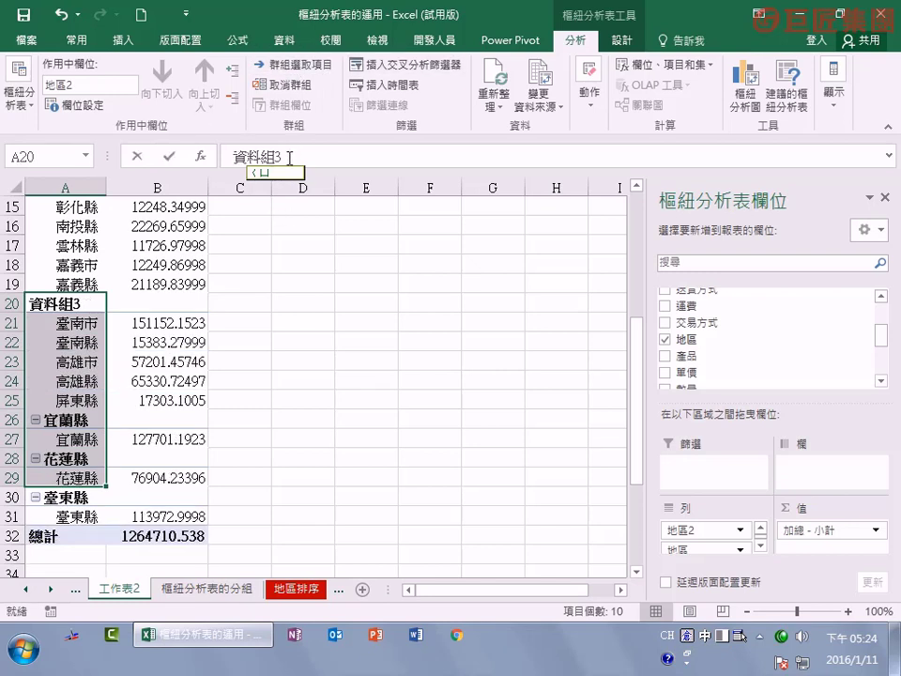
double_click(287, 155)
- Rename the 資料組3 group to 南區
left_click(250, 305)
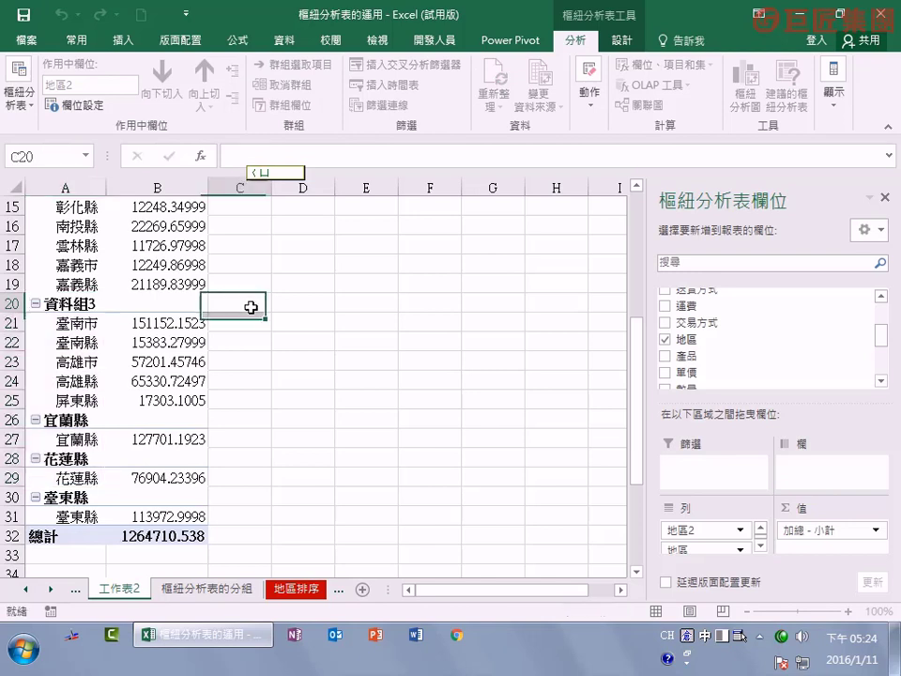
left_click(80, 304)
left_click_drag(321, 156, 39, 160)
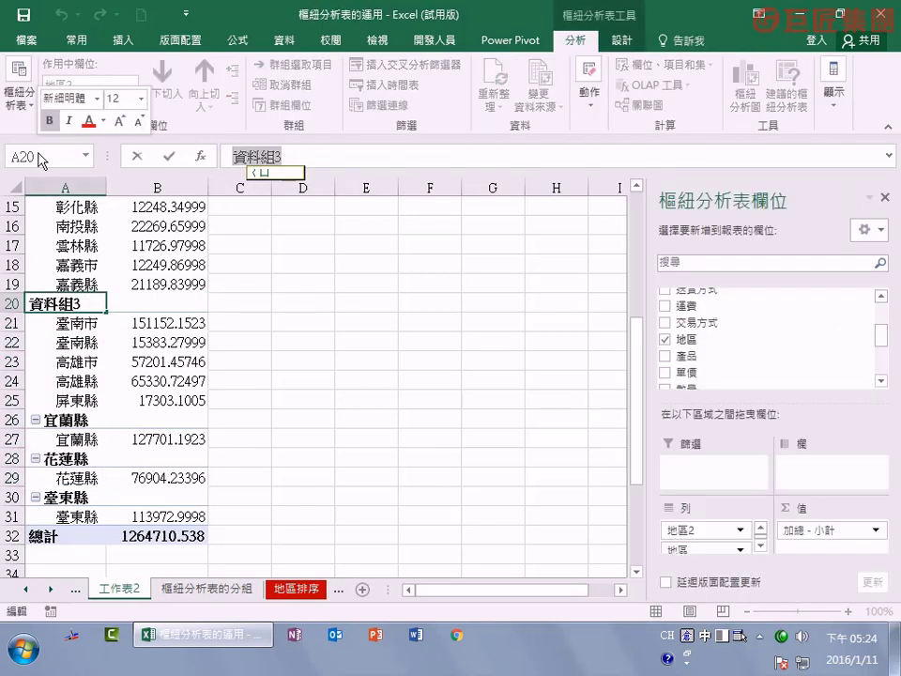
key("BackSpace")
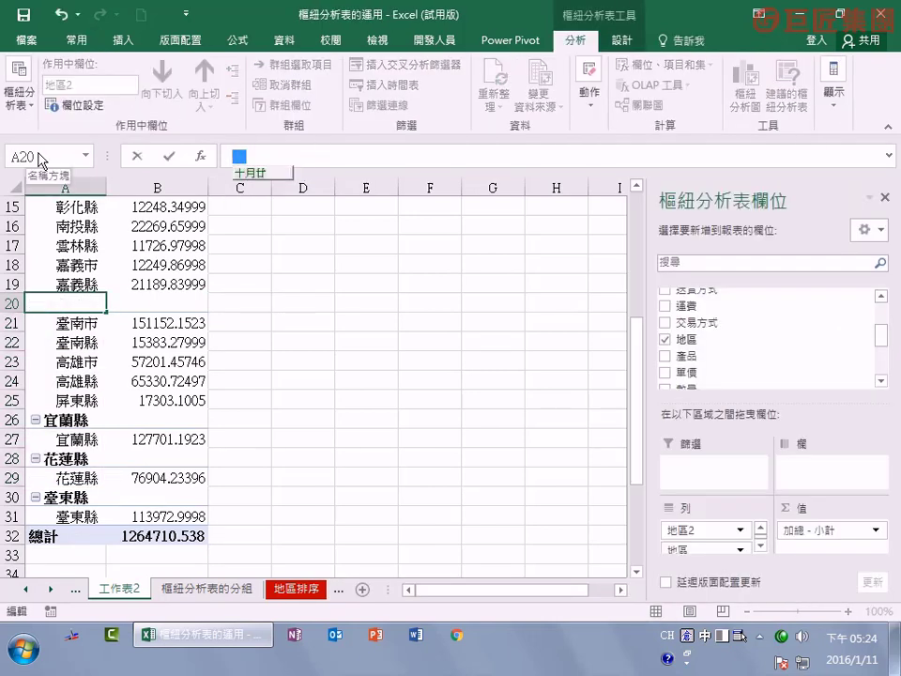
type("南投縣")
key("BackSpace")
key("BackSpace")
type("區")
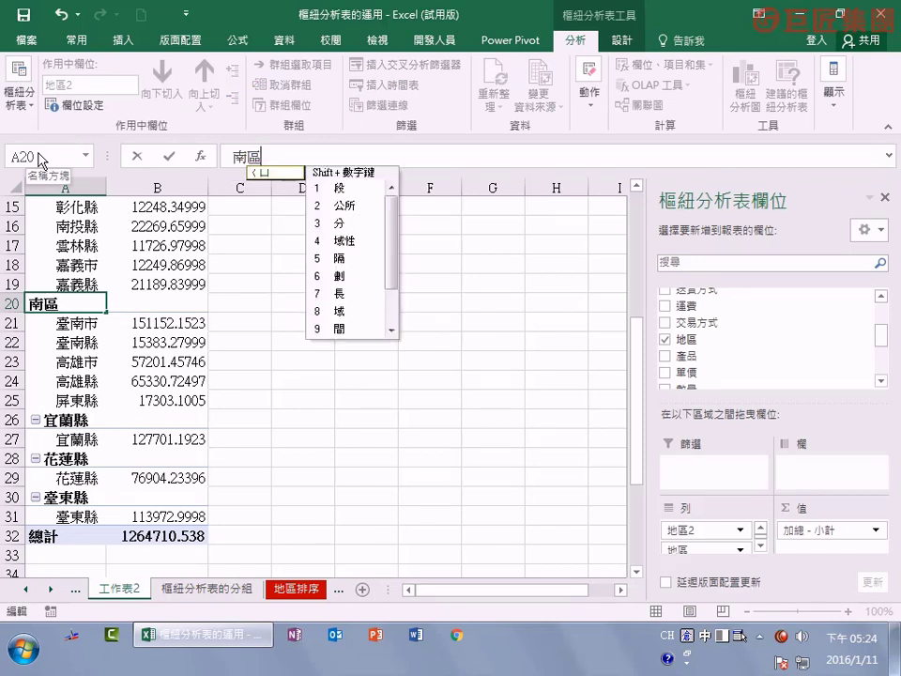
left_click(493, 419)
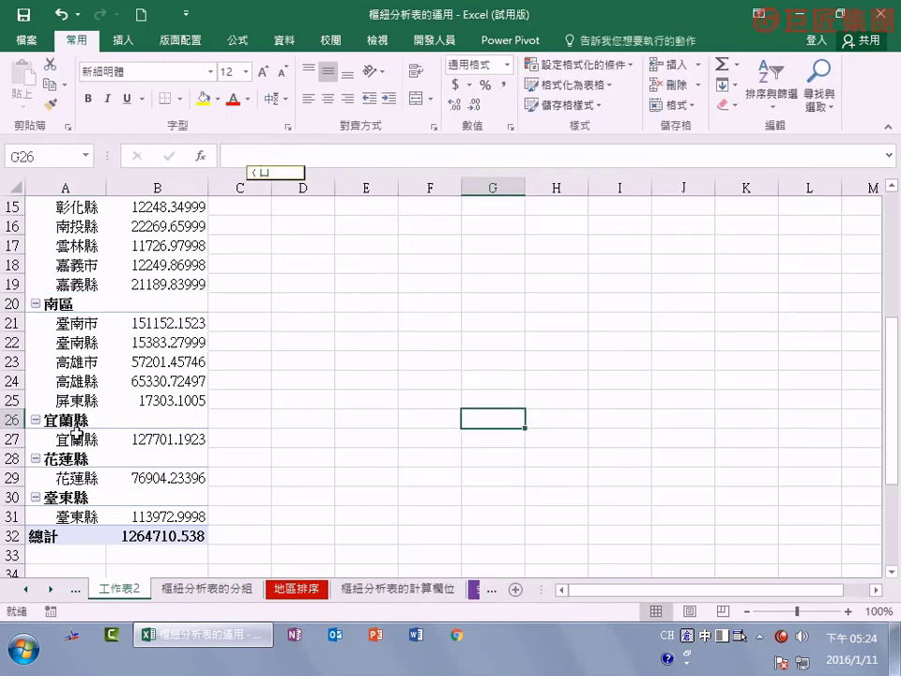
- Group 宜蘭縣, 花蓮縣 and 臺東縣 and name the new group 東區
left_click_drag(57, 419, 66, 512)
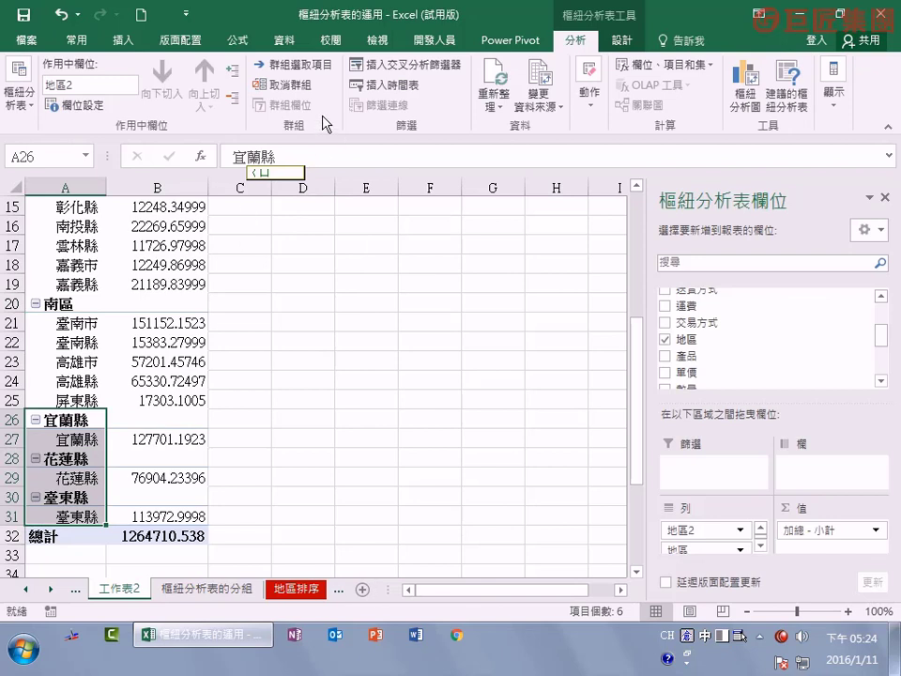
left_click(291, 65)
left_click(75, 423)
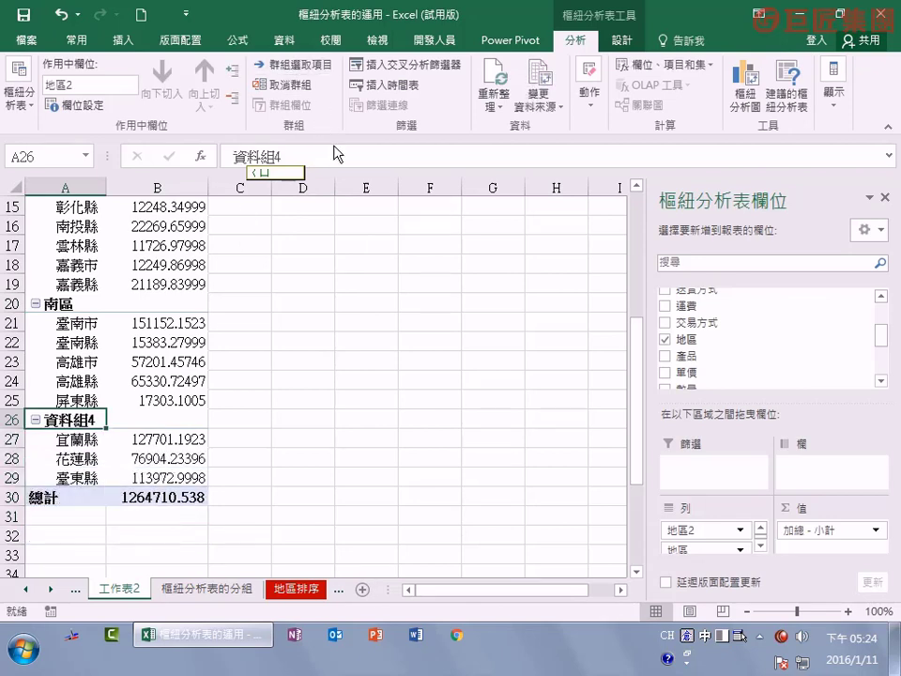
left_click(310, 157)
left_click_drag(300, 157, 227, 156)
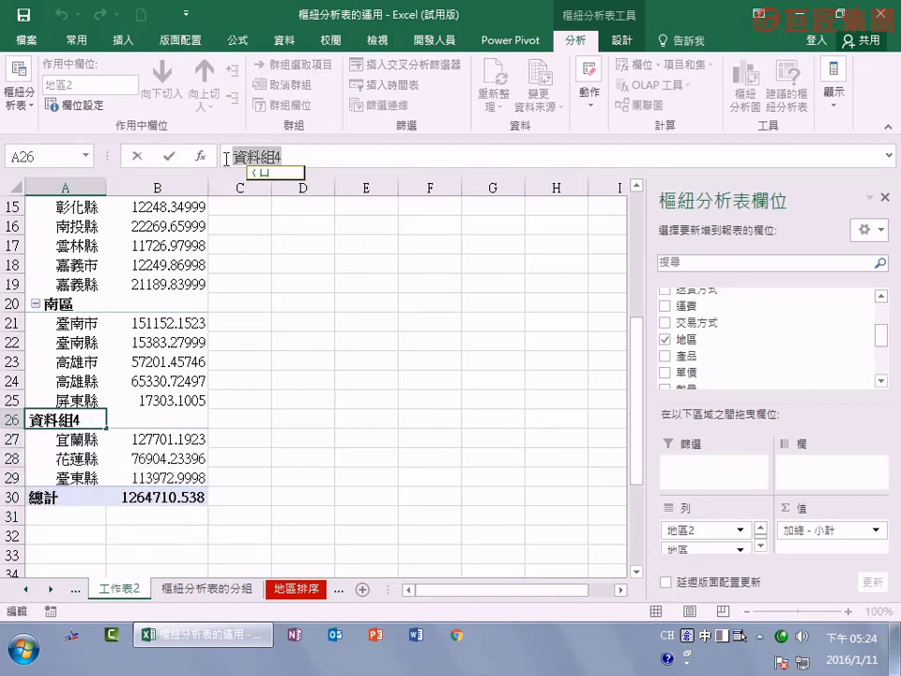
type("東區")
key("Return")
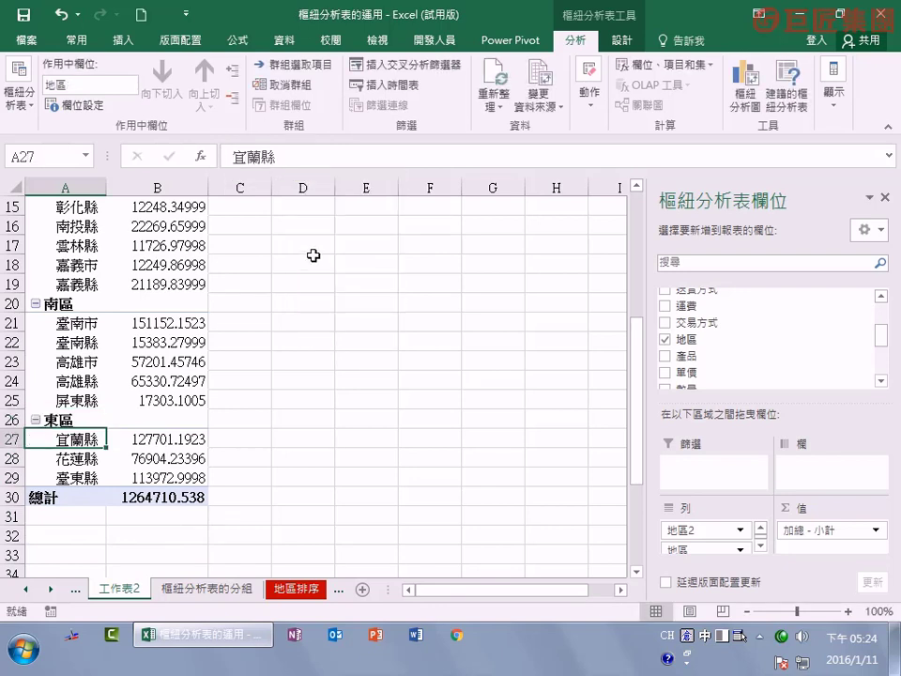
scroll(306, 413, "up", 2)
scroll(310, 399, "up", 2)
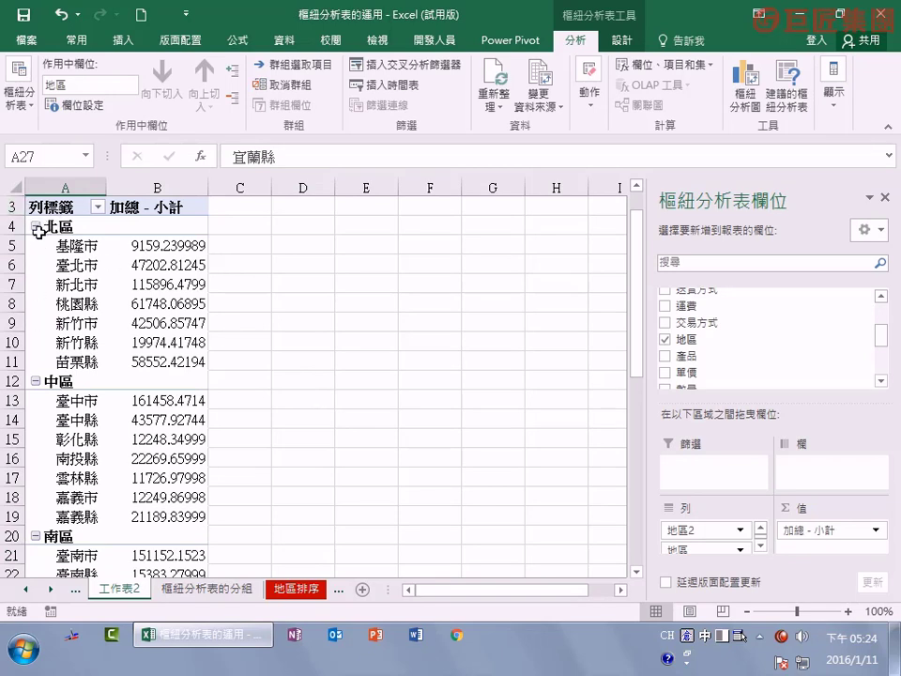
- Show all subtotals at the bottom of each region group
left_click(625, 42)
left_click(21, 94)
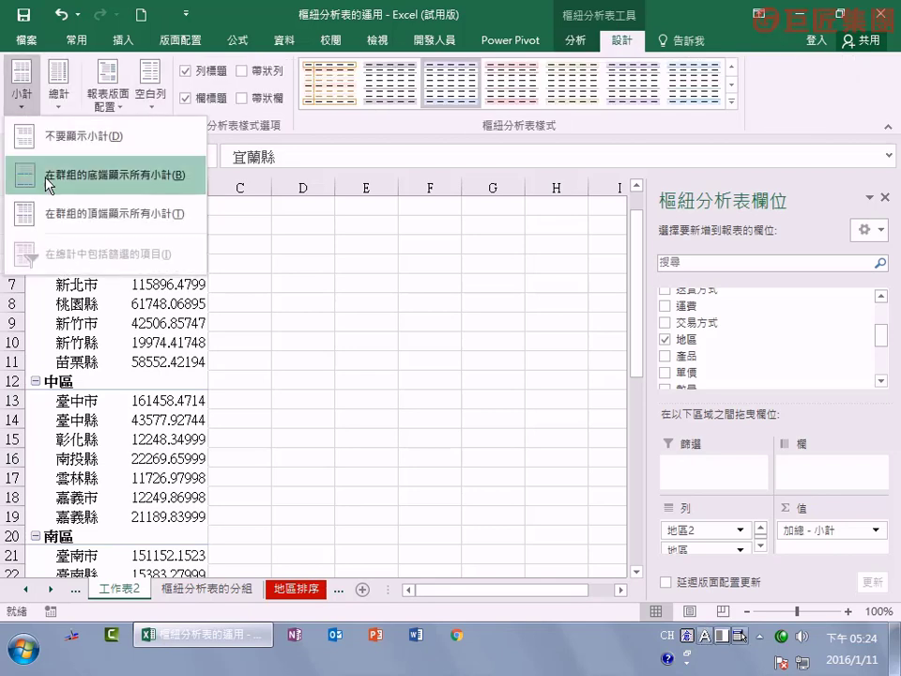
left_click(52, 189)
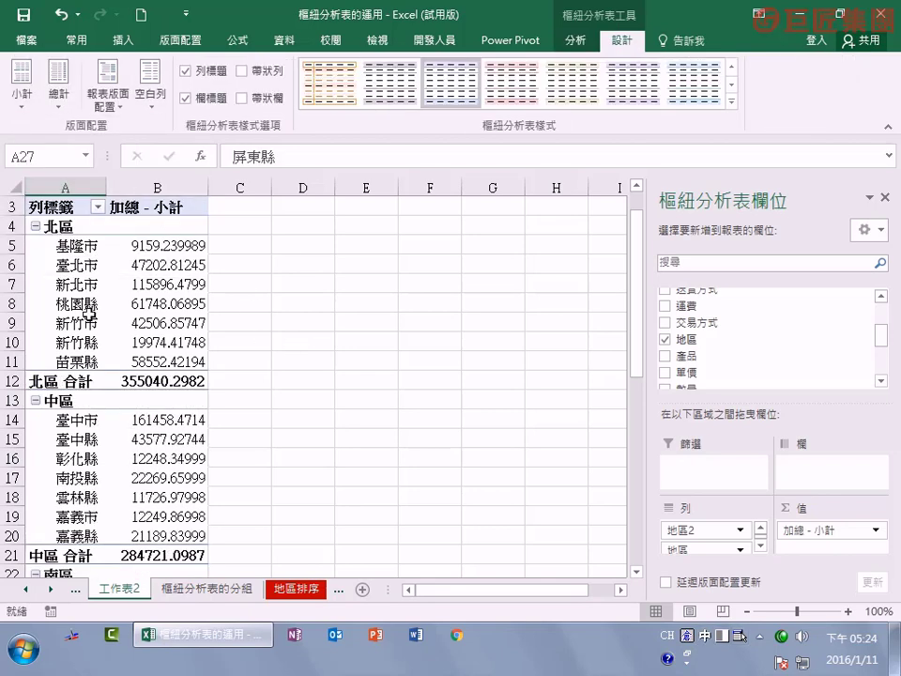
- Switch the pivot table's report layout to Outline Form
mouse_move(192, 340)
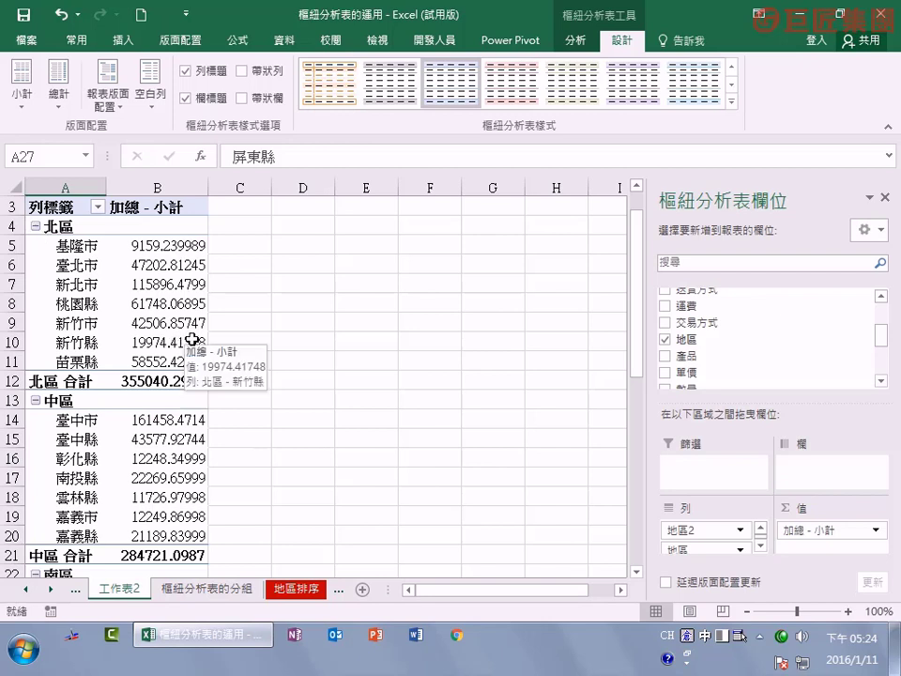
left_click(92, 284)
mouse_move(138, 292)
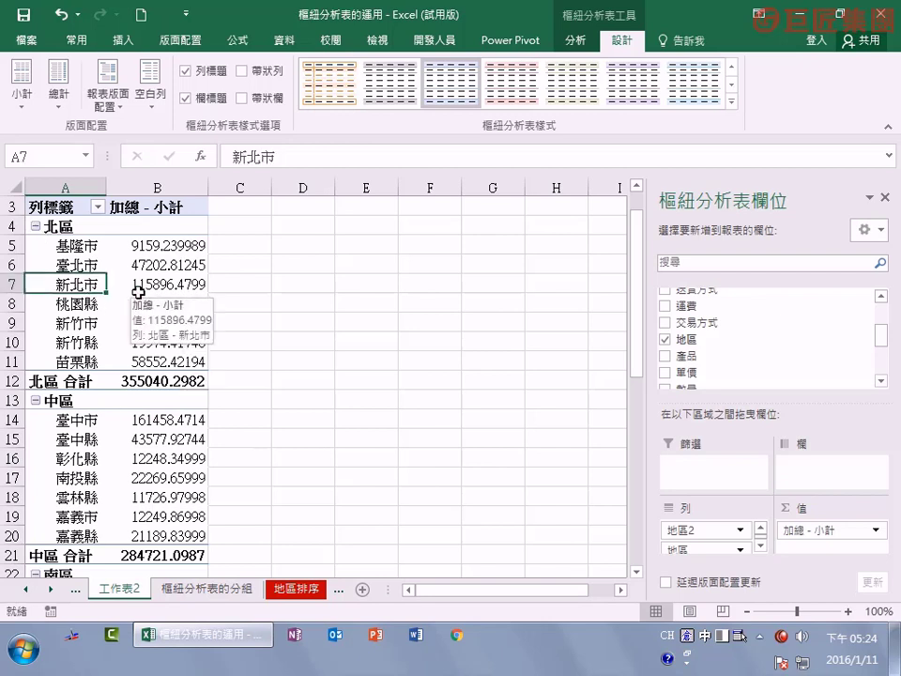
left_click(108, 89)
left_click(141, 175)
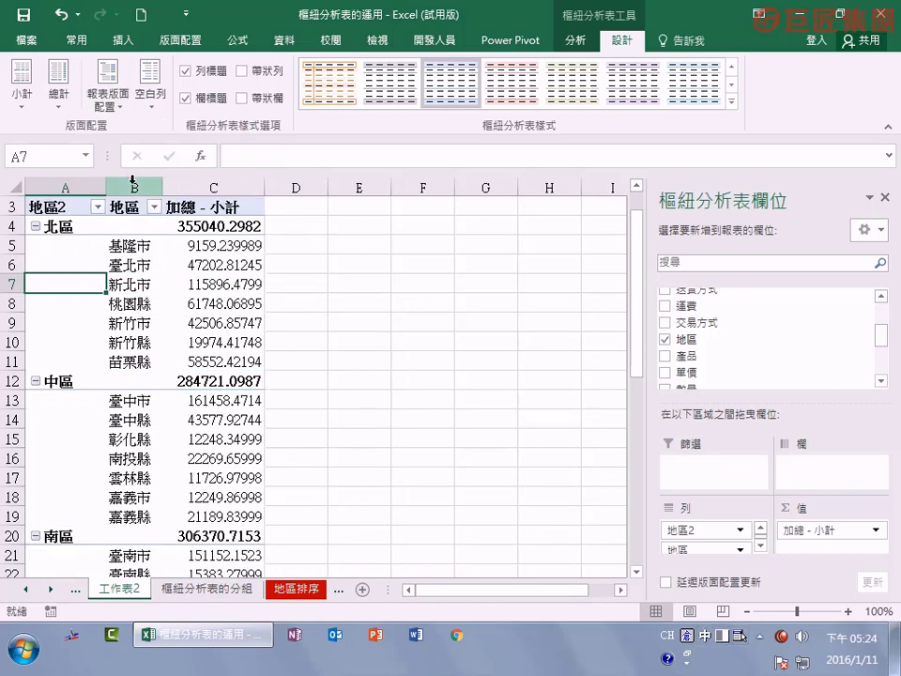